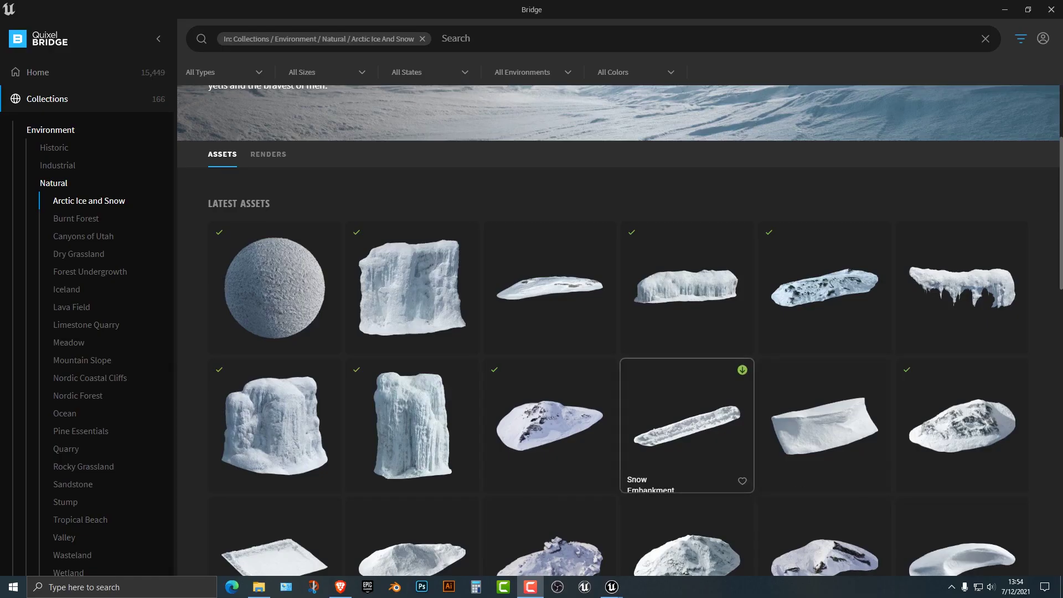
Look through the assets in the Arctic Ice and Snow collection to see which snow and ice models are available.
scroll(687, 333, up, 3)
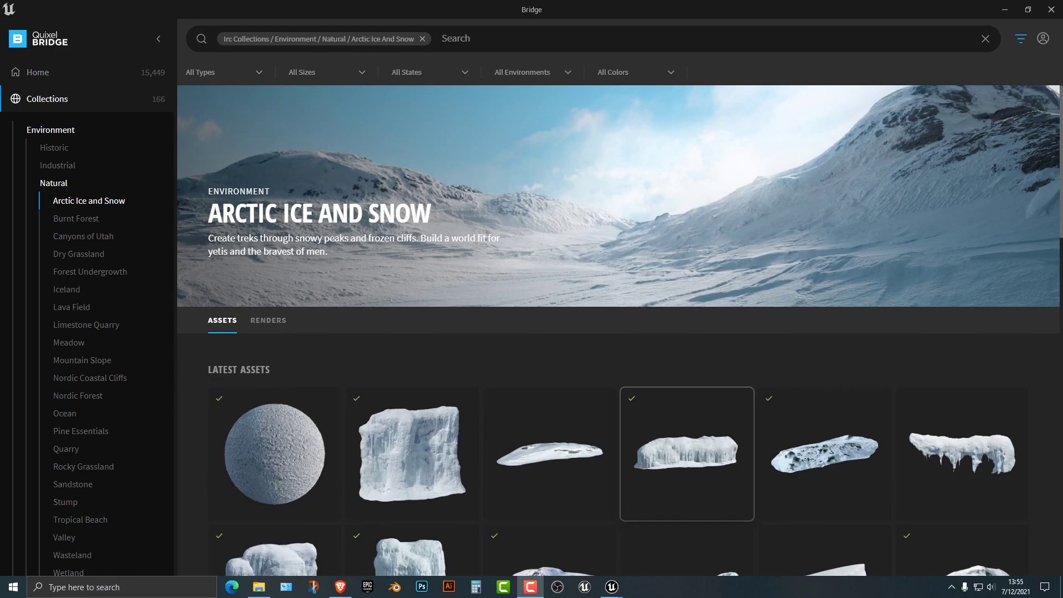
scroll(412, 454, down, 2)
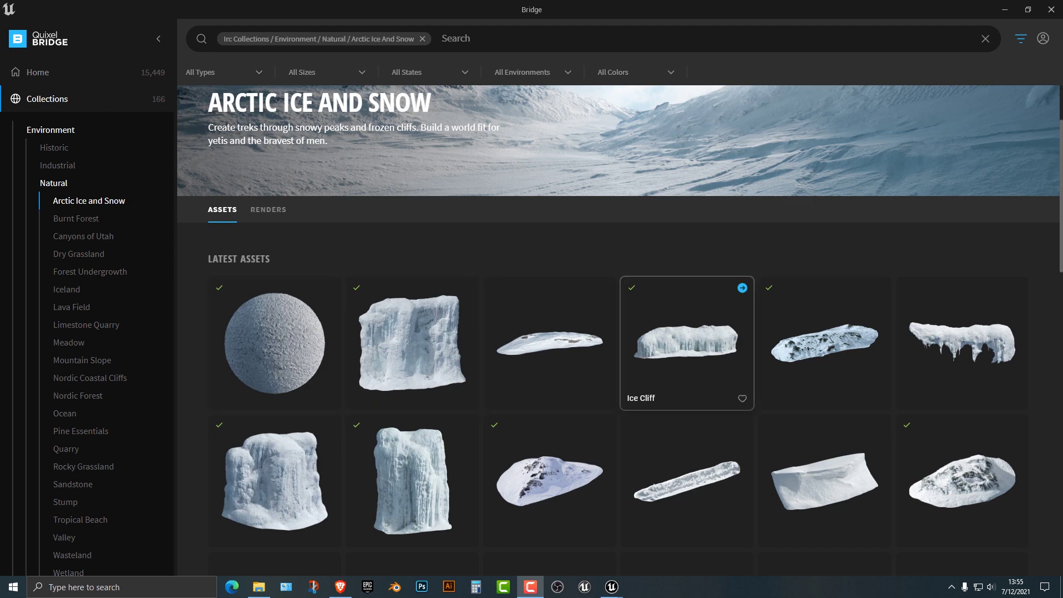
scroll(825, 344, down, 1)
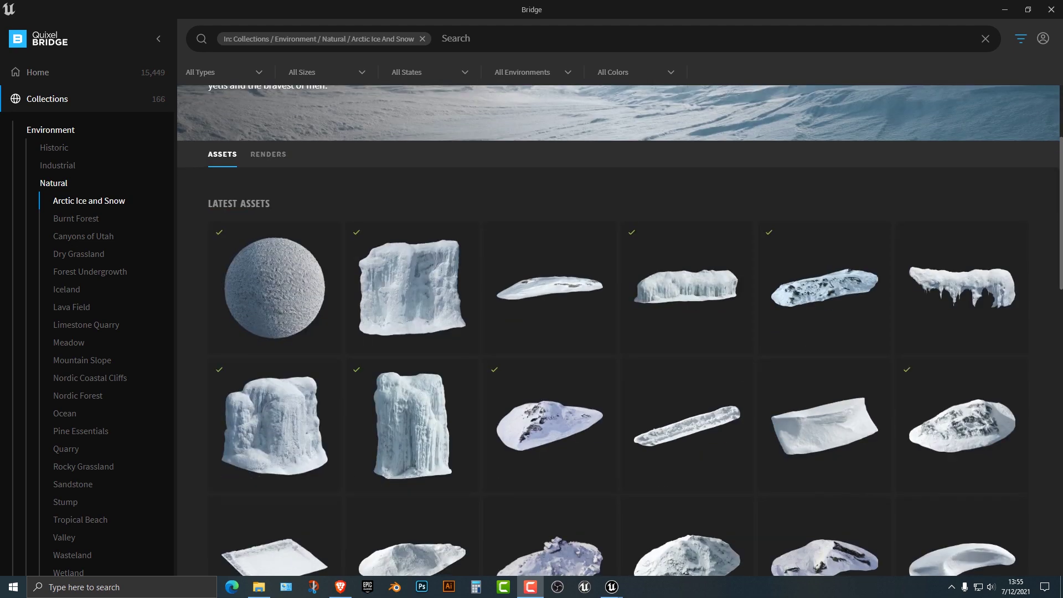
scroll(550, 388, down, 3)
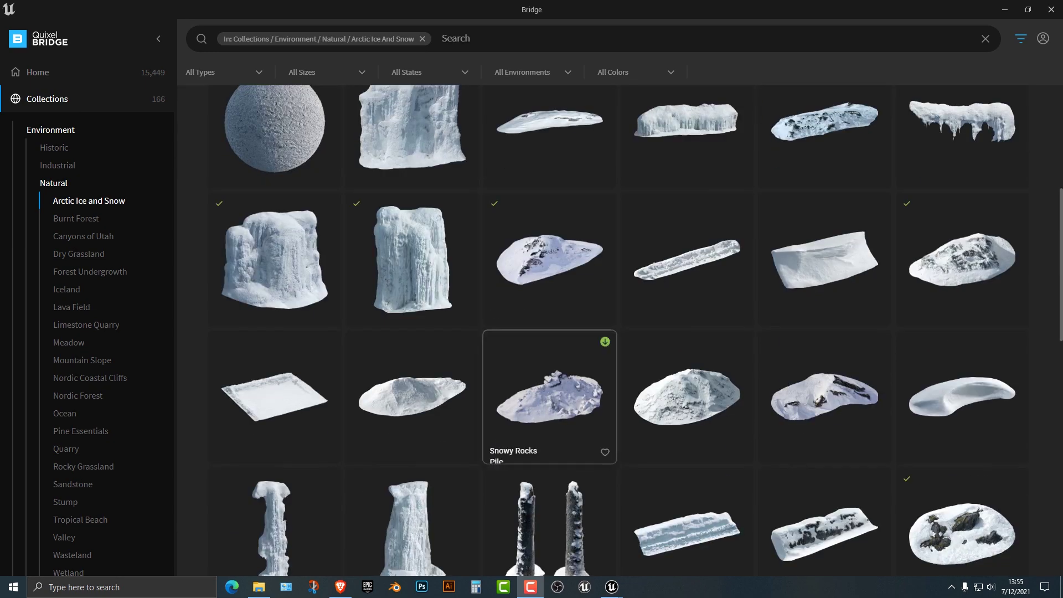
scroll(824, 299, down, 1)
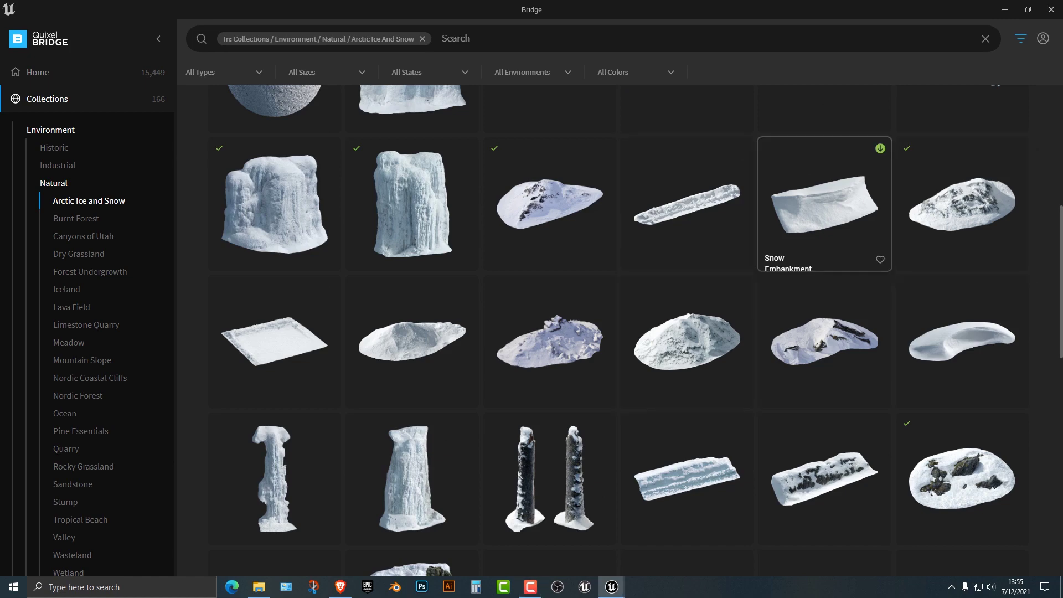
scroll(825, 233, down, 2)
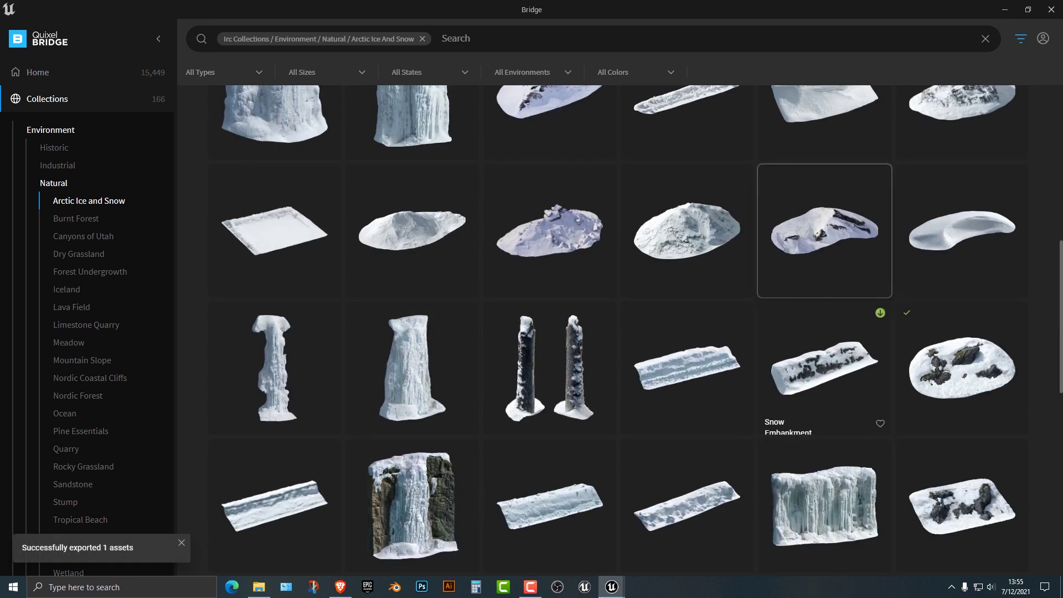
scroll(962, 233, down, 5)
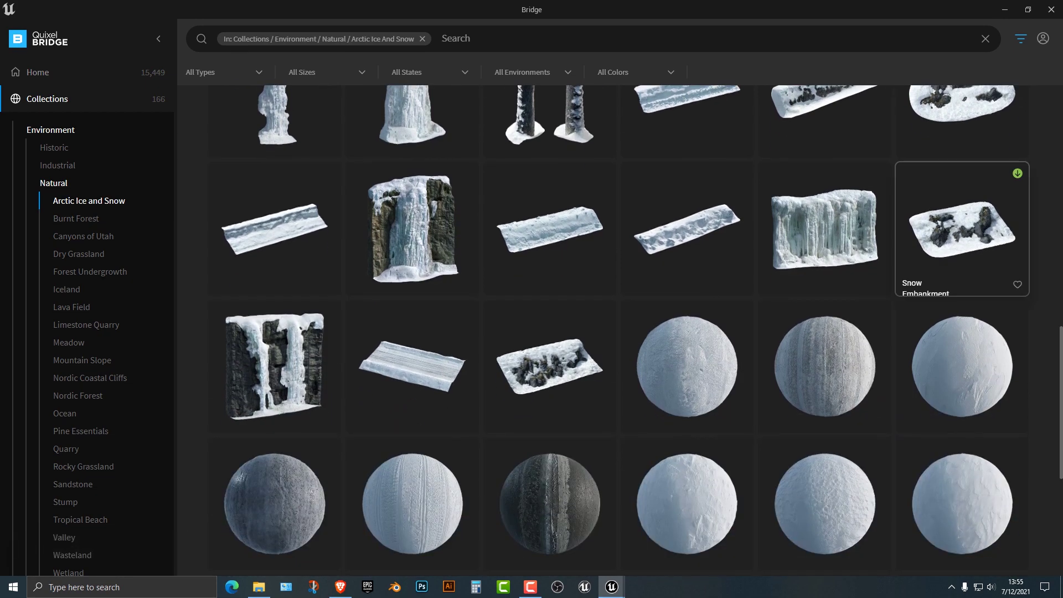
scroll(825, 371, up, 10)
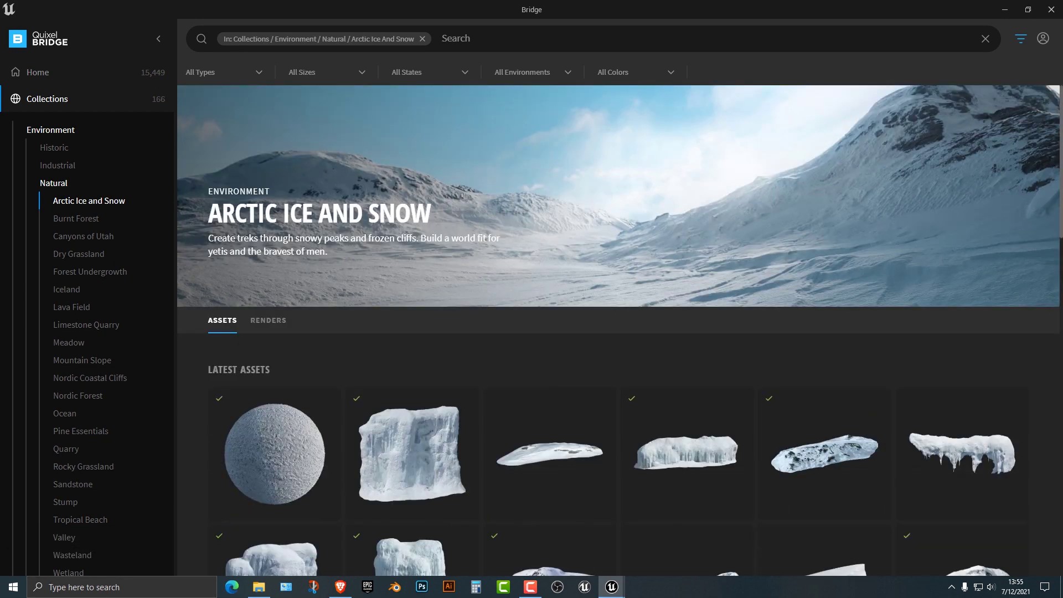
Switch to the TP_YouTube project in Unreal Editor and start a new landscape lowered to a Z location of 0.
mouse_move(612, 587)
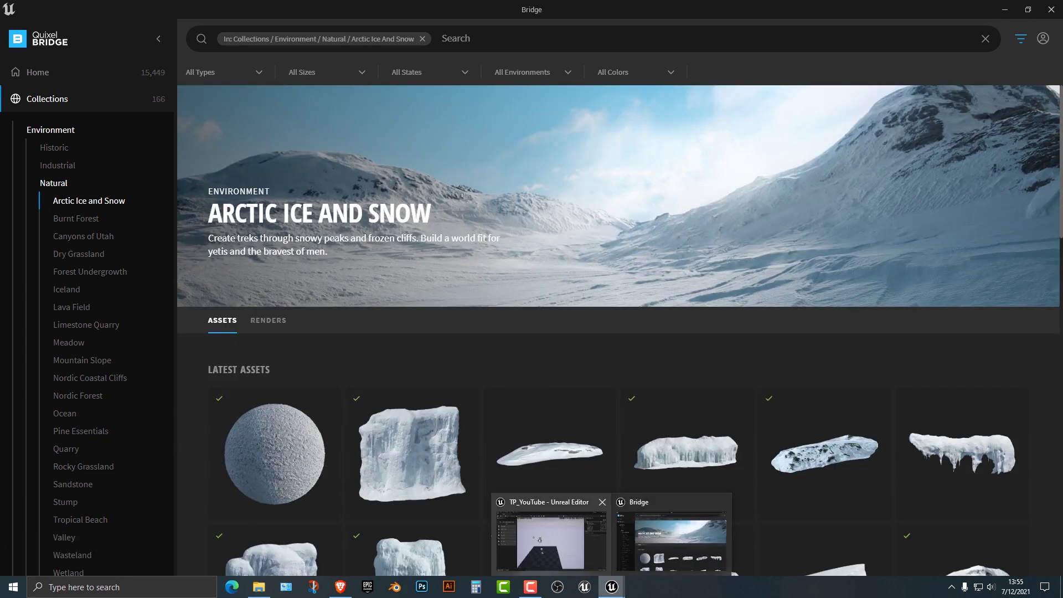
click(557, 540)
right_drag(523, 307, 503, 278)
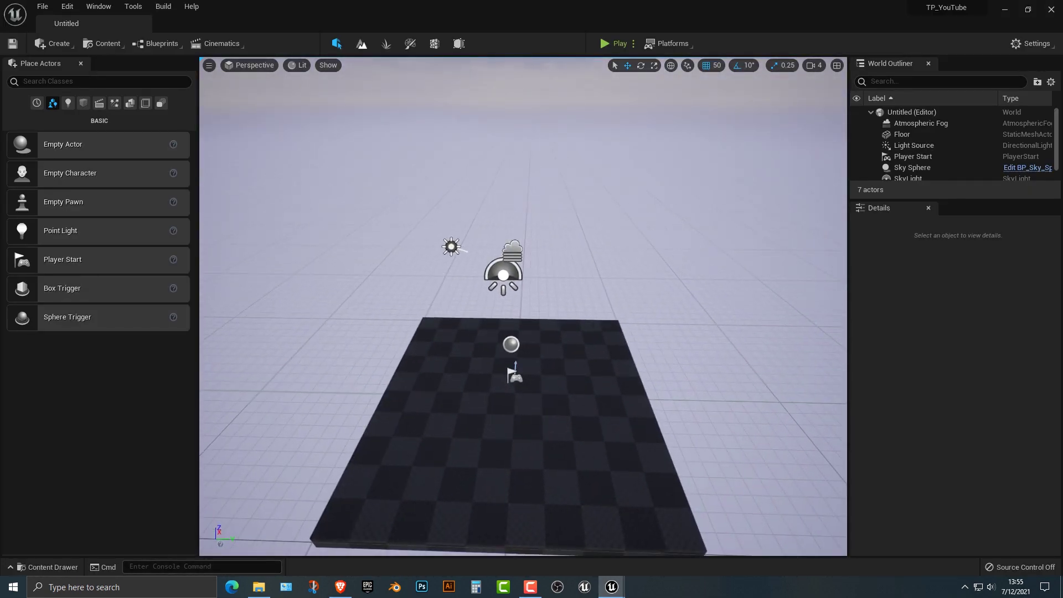
click(361, 44)
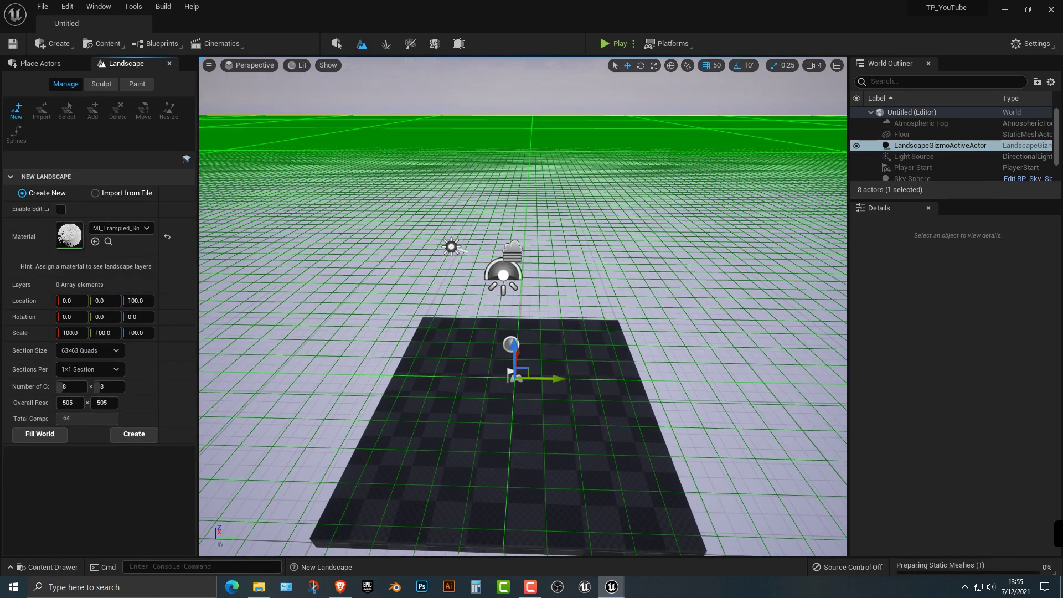
drag(515, 350, 515, 366)
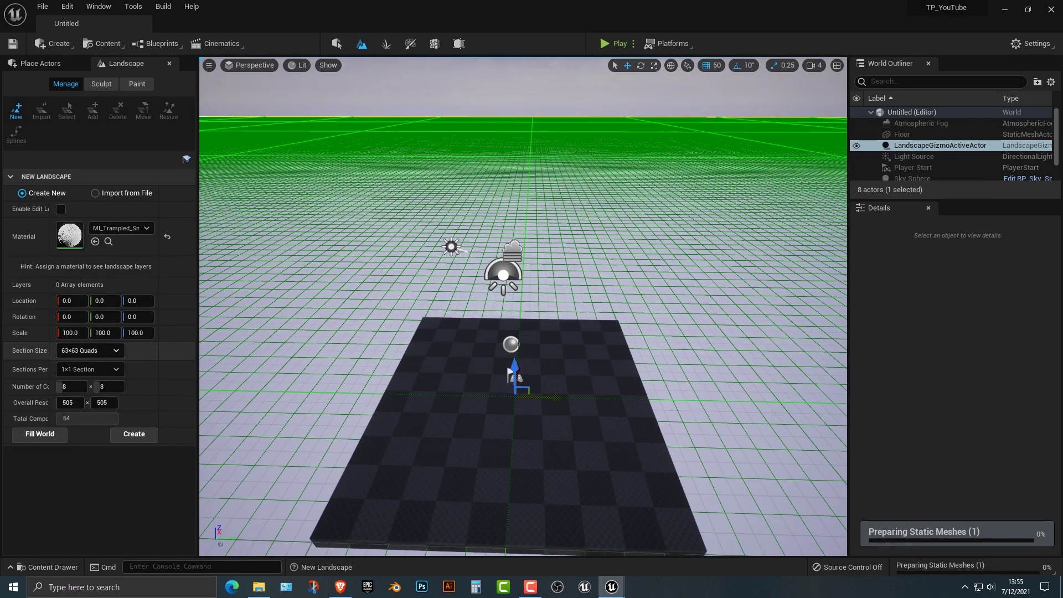
Assign the MI_Trampled_Snow_vcrieaa_4K material to the new landscape and create it.
click(119, 228)
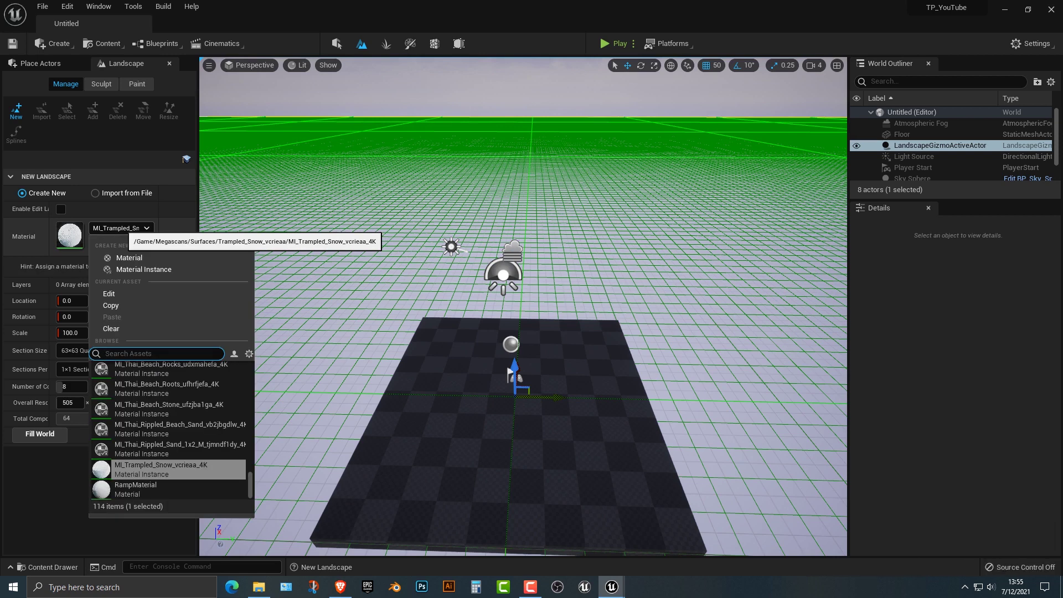
text(tra)
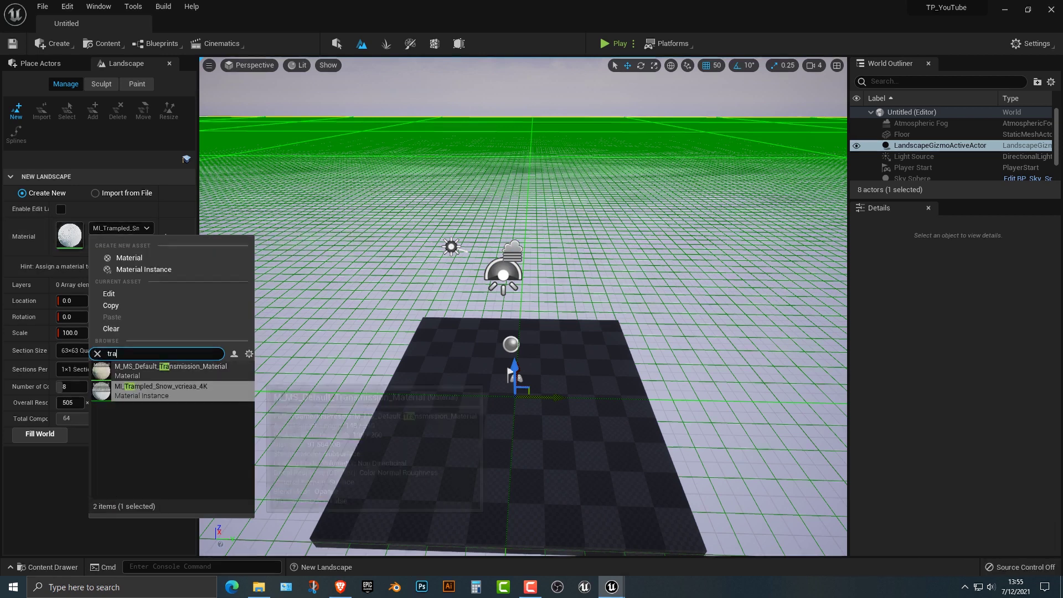
click(160, 388)
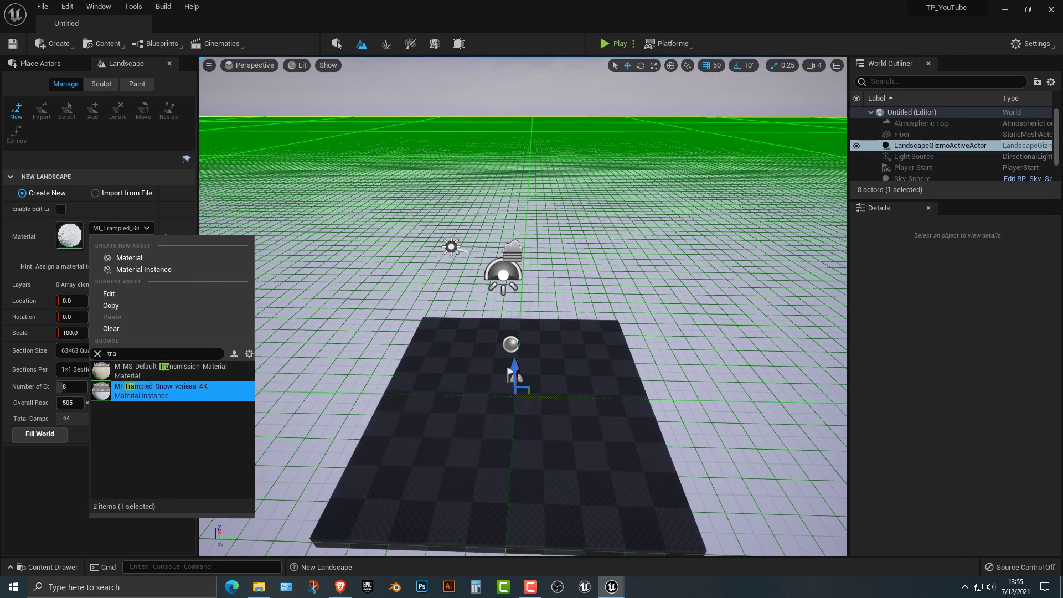
click(48, 480)
click(135, 434)
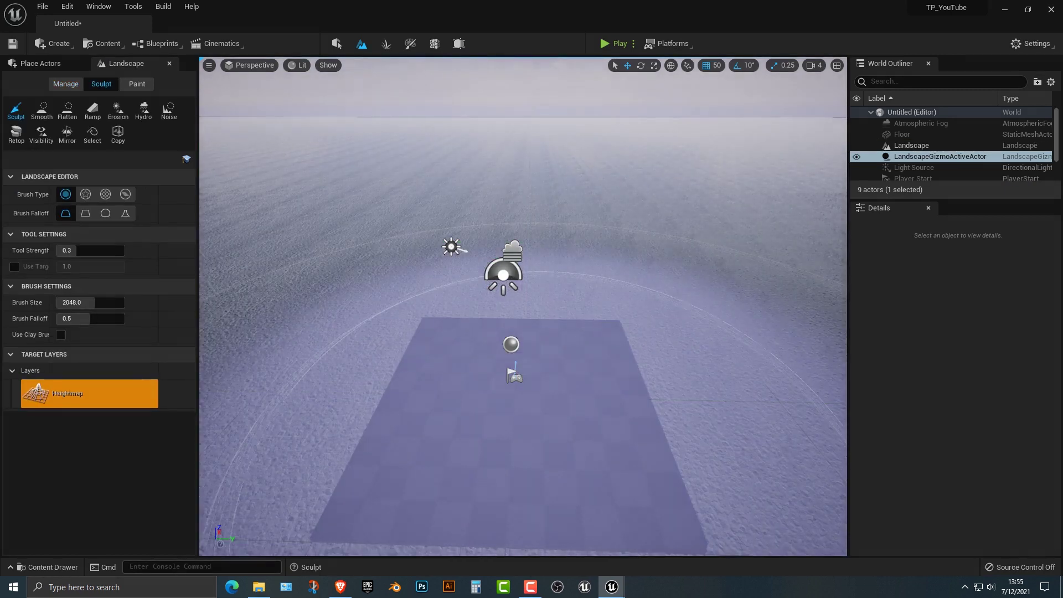
Open the MI_Trampled_Snow_vcrieaa_4K material instance from the Megascans Surfaces folder and set its Tiling X and Y to 0.2.
key(ctrl+space)
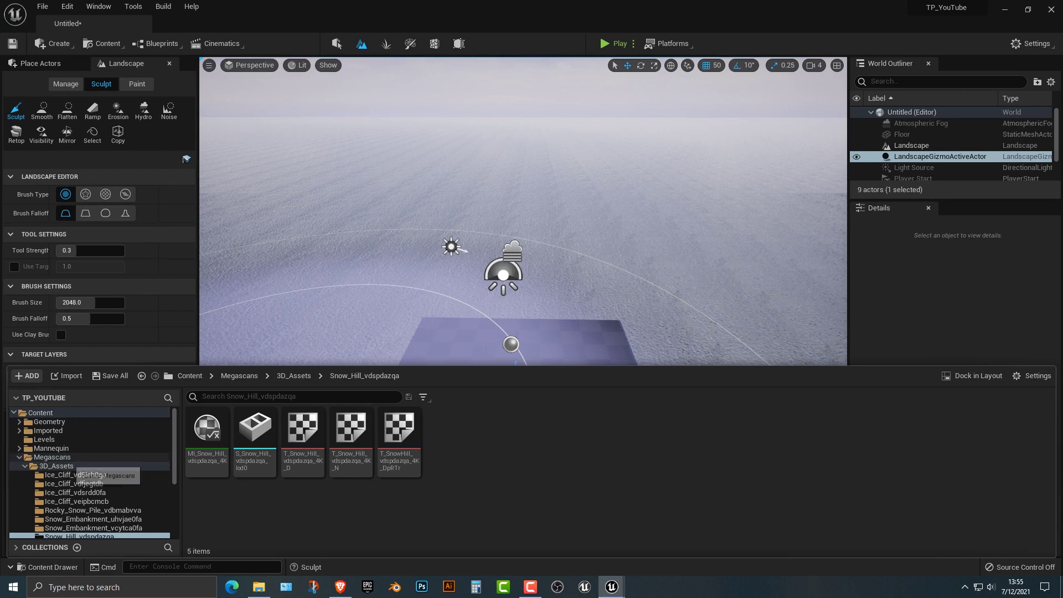
click(56, 466)
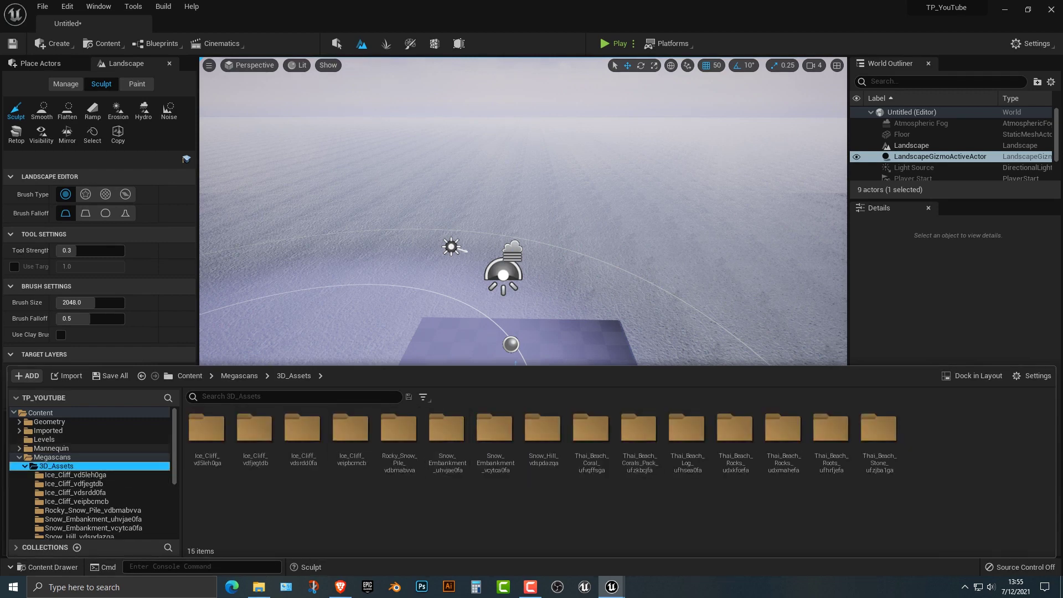
click(52, 457)
double_click(302, 432)
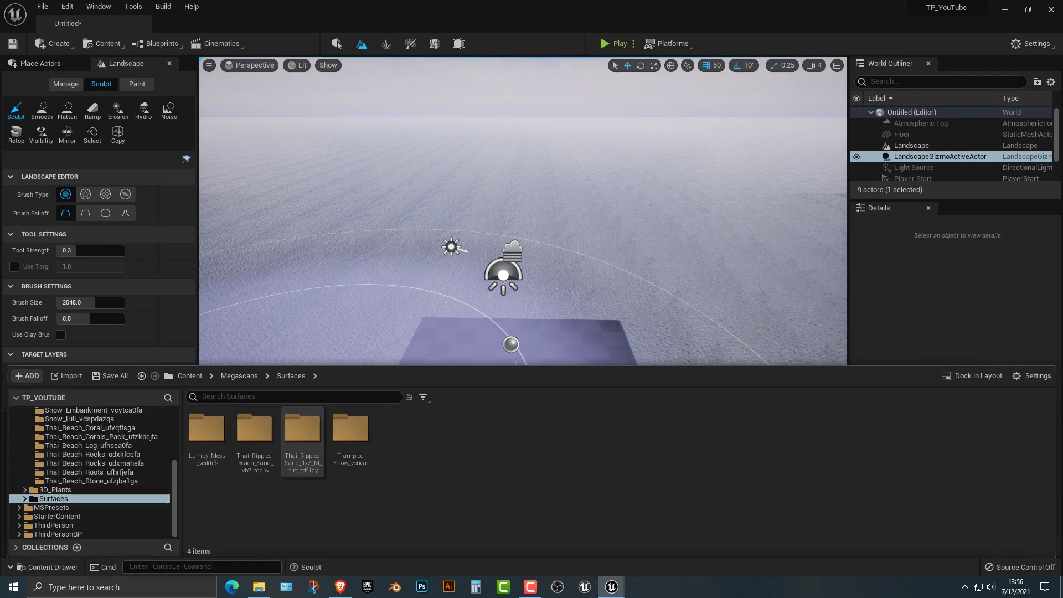
double_click(350, 430)
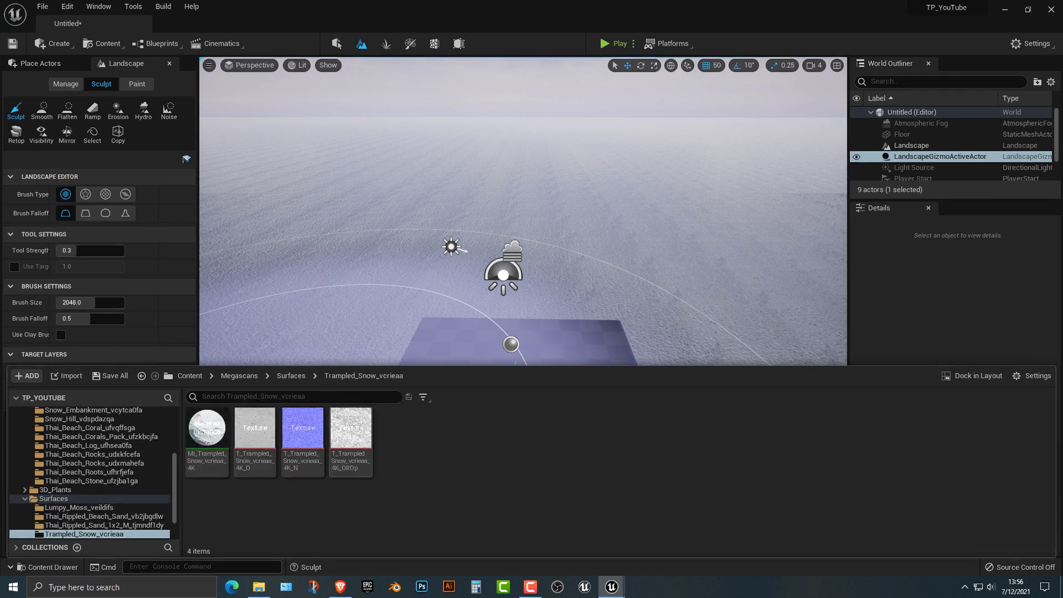
double_click(207, 427)
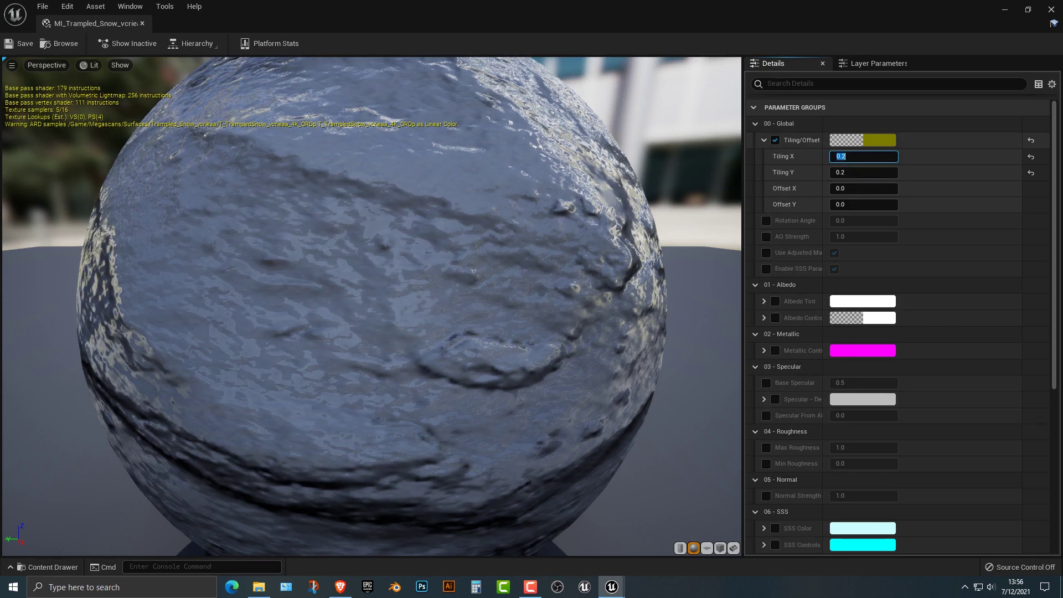
key(Return)
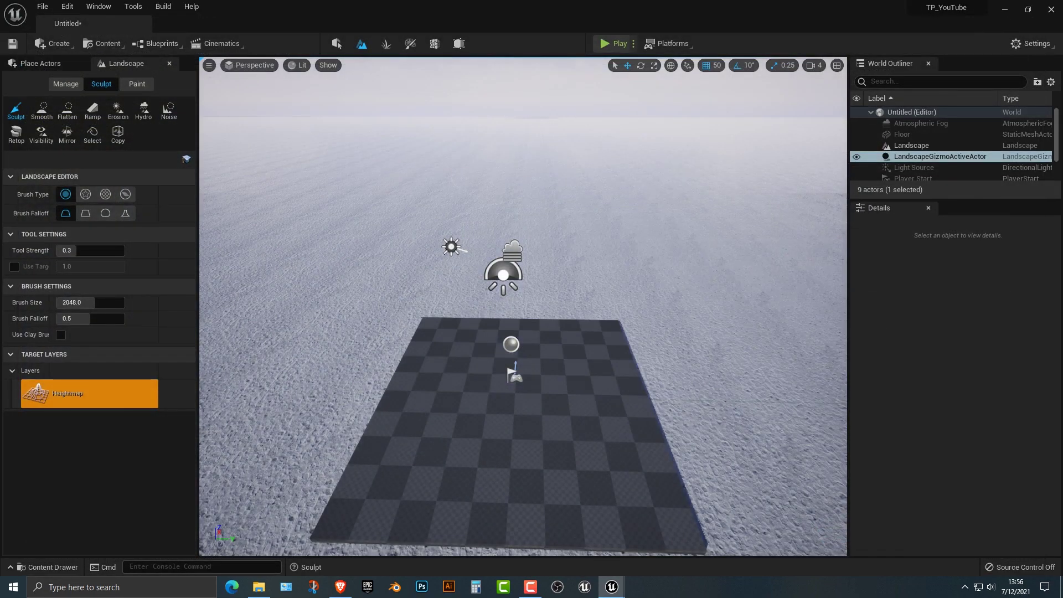
Play the level and run the character around to check how the snow landscape looks, then stop playing.
key(alt+p)
key(w)
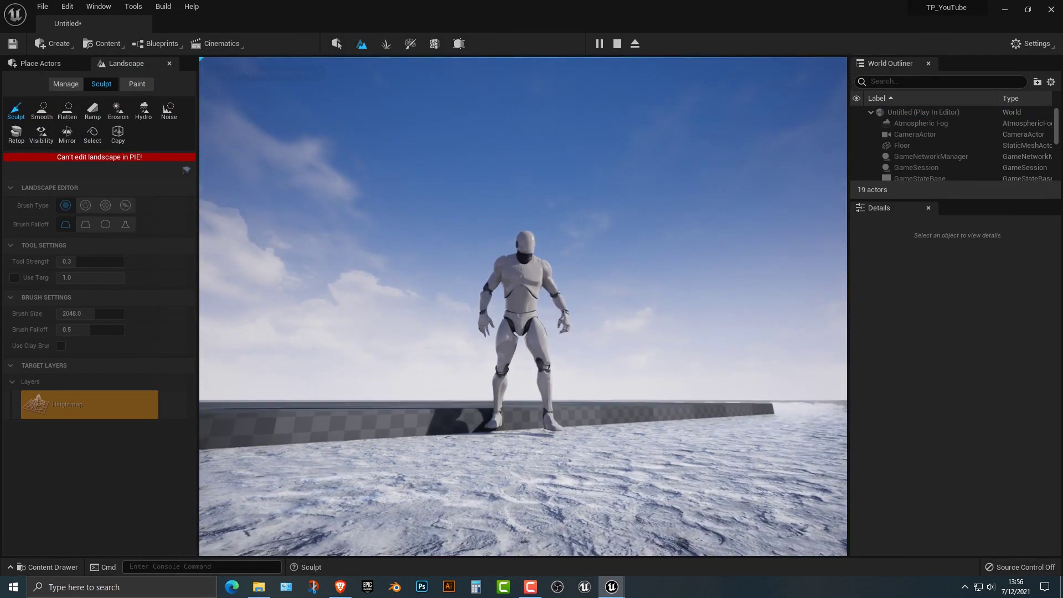
key(w)
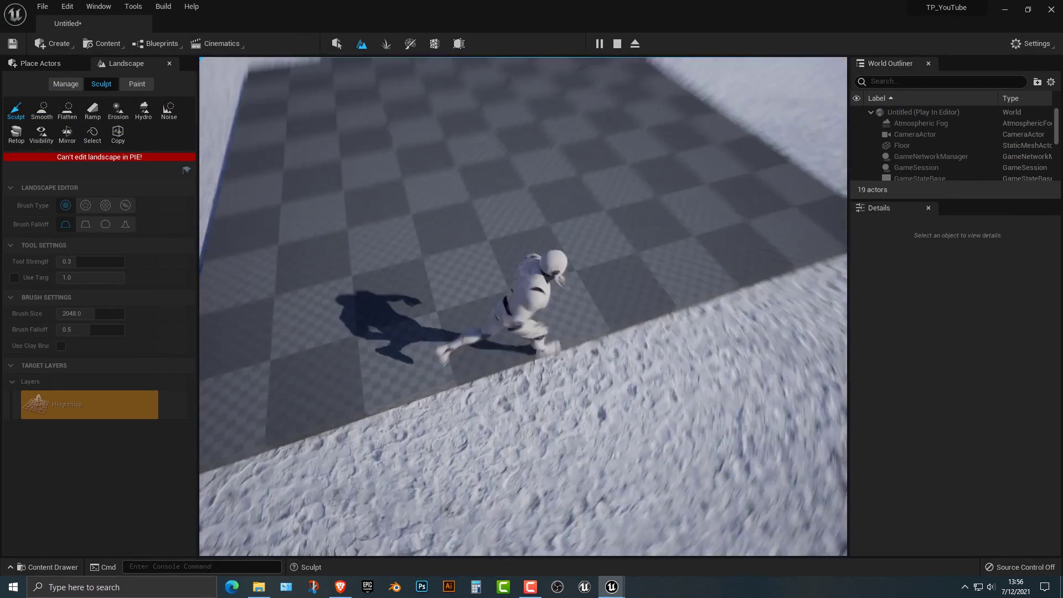
key(Escape)
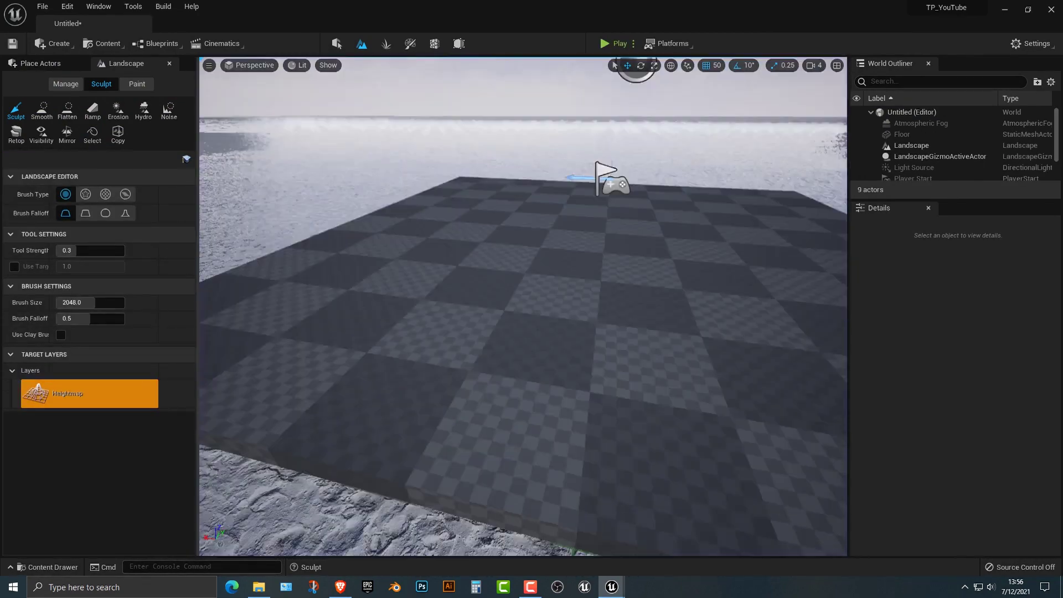
Place the Ice_Cliff_vd5leh0ga static mesh from the Megascans 3D_Assets folder on the snow away from the checkered floor.
key(s)
right_drag(490, 360, 419, 416)
key(ctrl+space)
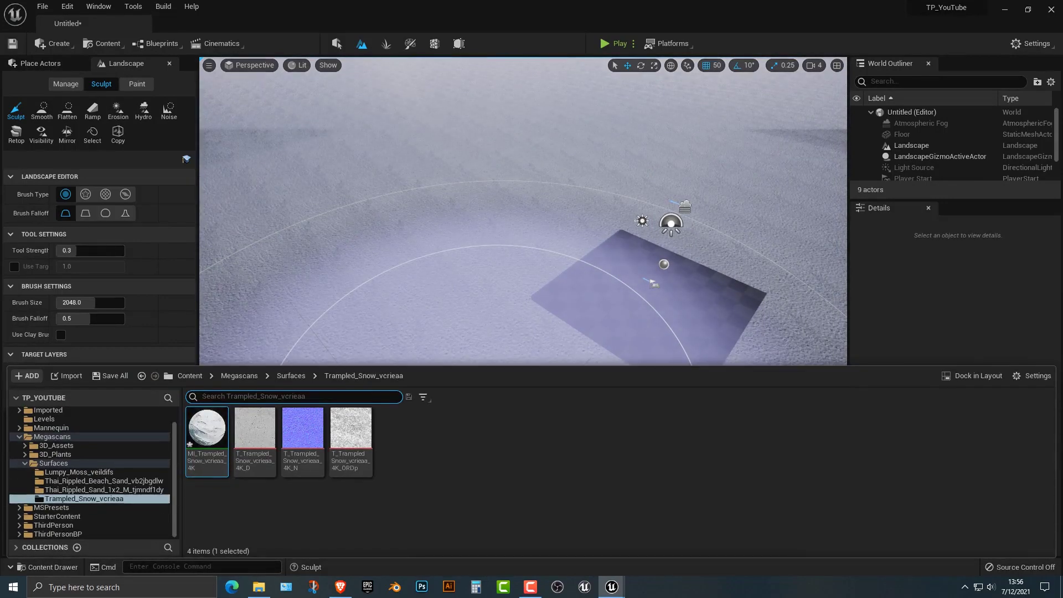
click(292, 376)
click(239, 376)
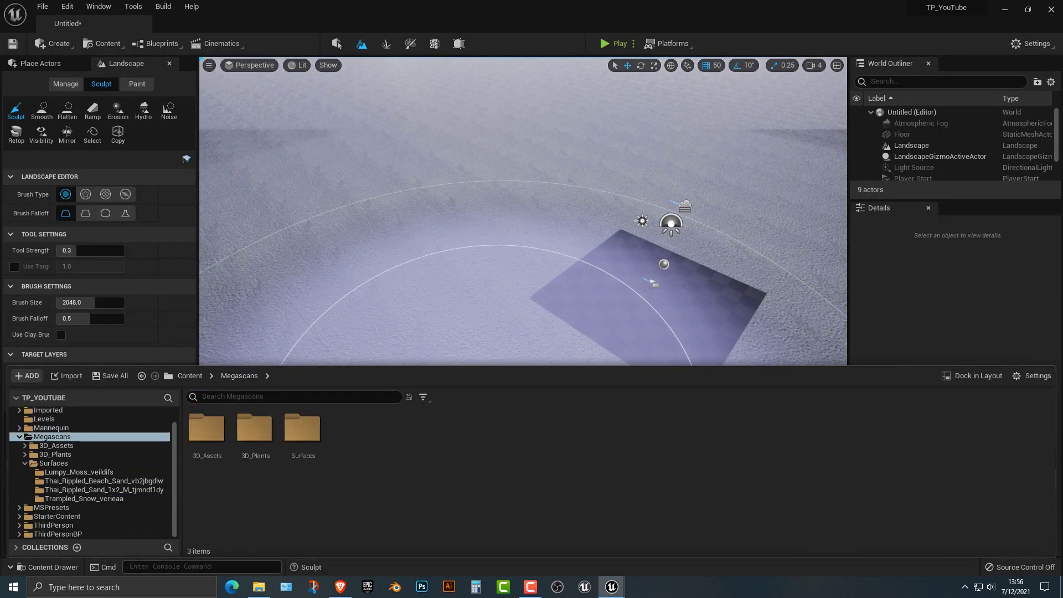
key(Return)
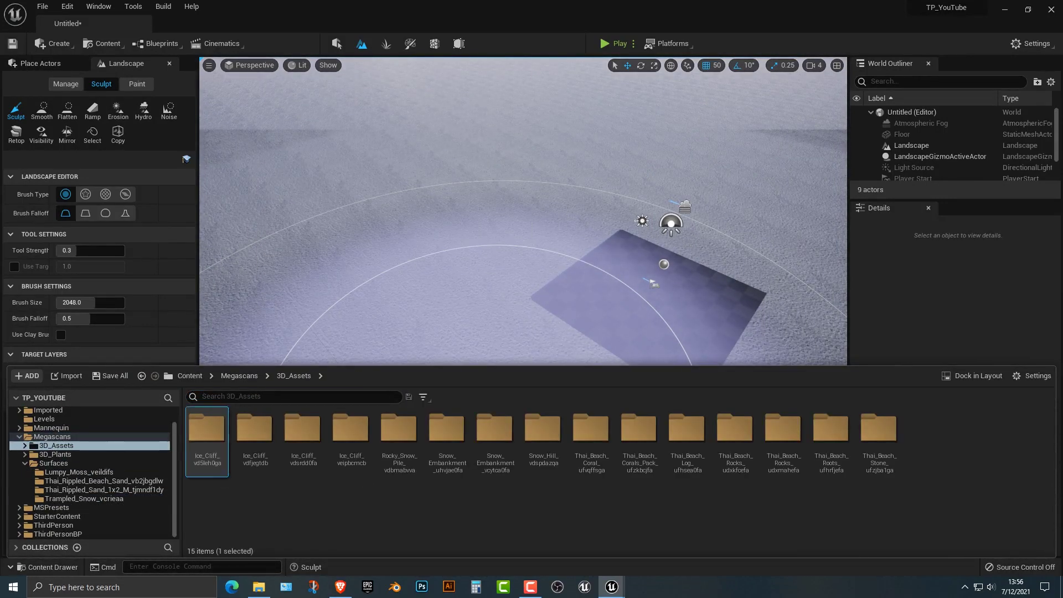
double_click(207, 437)
drag(263, 439, 272, 212)
scroll(266, 244, down, 4)
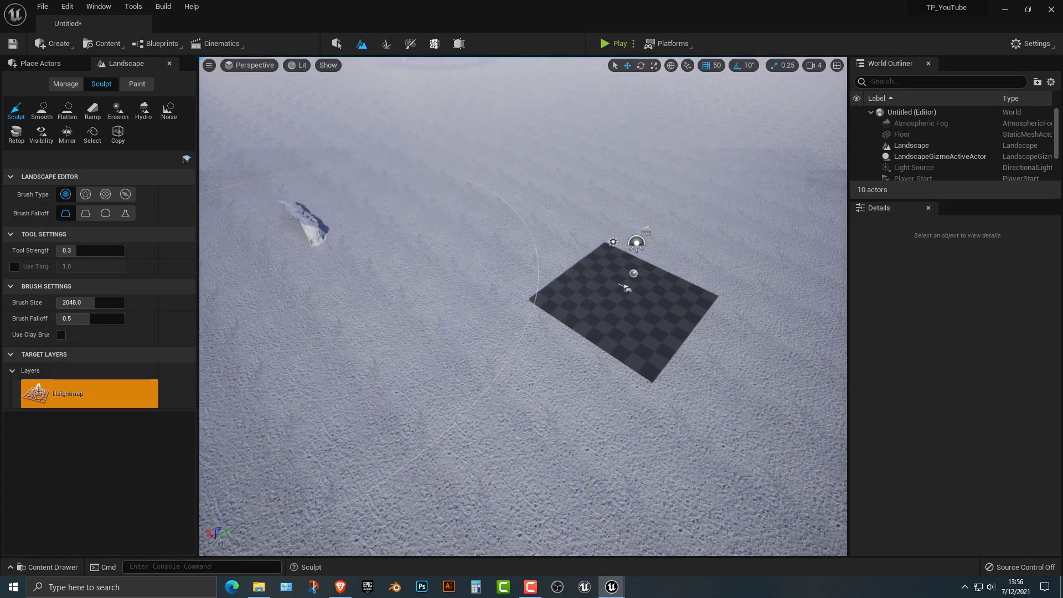
Return to selection mode and place the Ice_Cliff_vdfjegtdb mesh near the first cliff, at about X 1400, Y -1350.
click(336, 43)
key(ctrl+space)
click(293, 376)
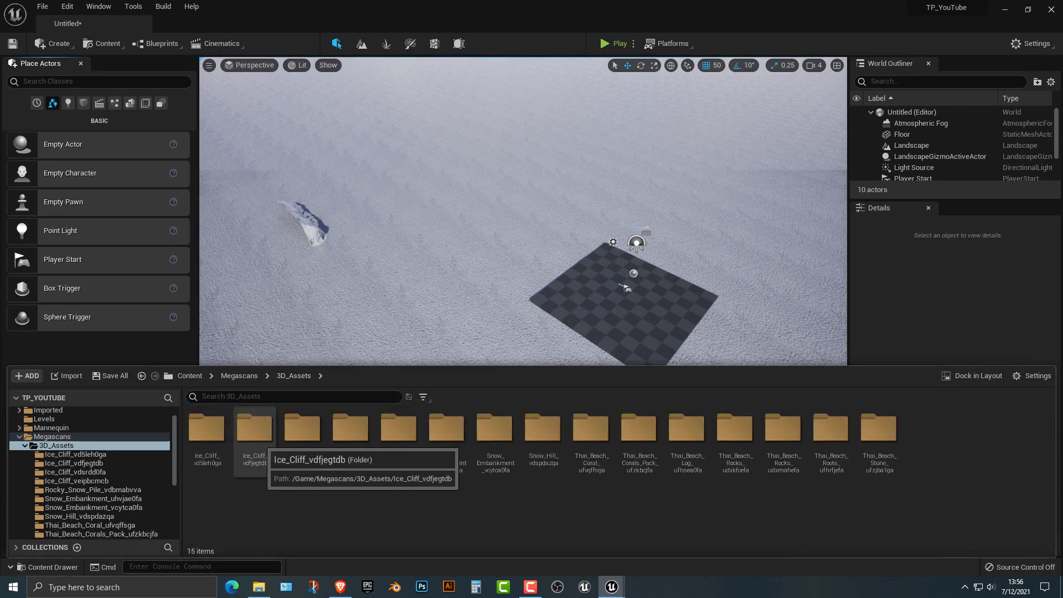
double_click(255, 429)
drag(255, 437, 363, 299)
Place the Ice_Cliff_vdsrdd0fa mesh at about X 4950, Y -1150 and the Ice_Cliff_veipbcmcb mesh at about X -50, Y -1300.
click(293, 375)
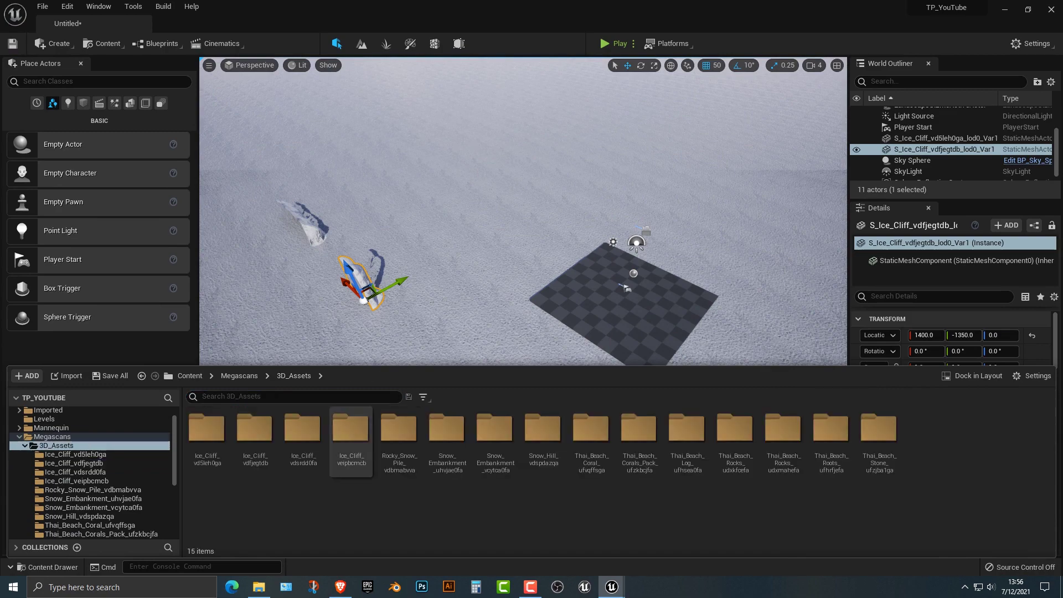
double_click(302, 429)
drag(254, 432, 247, 150)
click(293, 376)
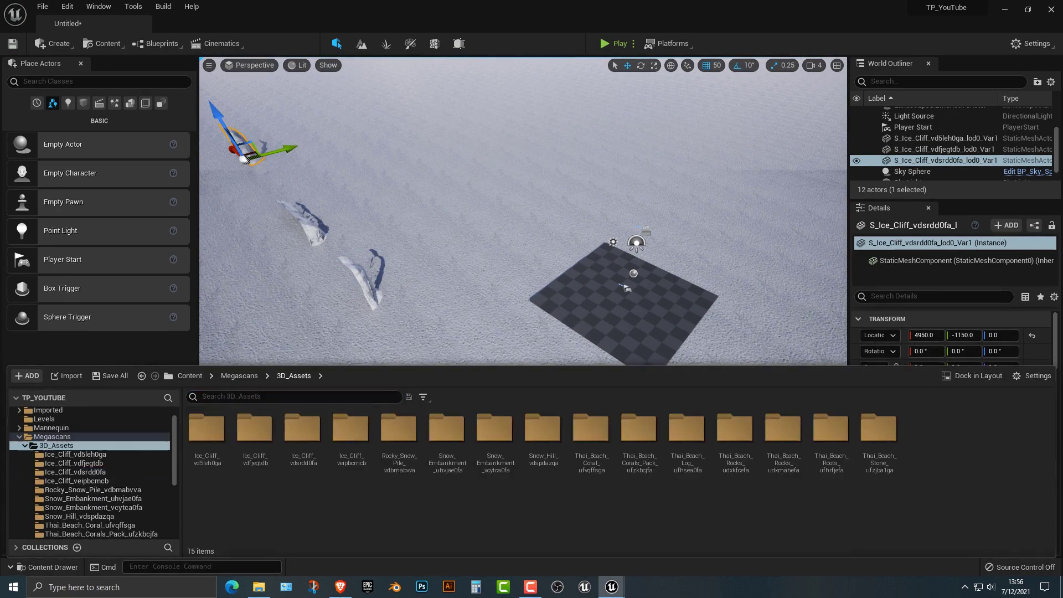
double_click(351, 432)
drag(254, 430, 493, 423)
Place the Rocky_Snow_Pile_vdbmabvva static mesh on the snow beyond the checkered floor, at about X 3200, Y 2900.
key(ctrl+space)
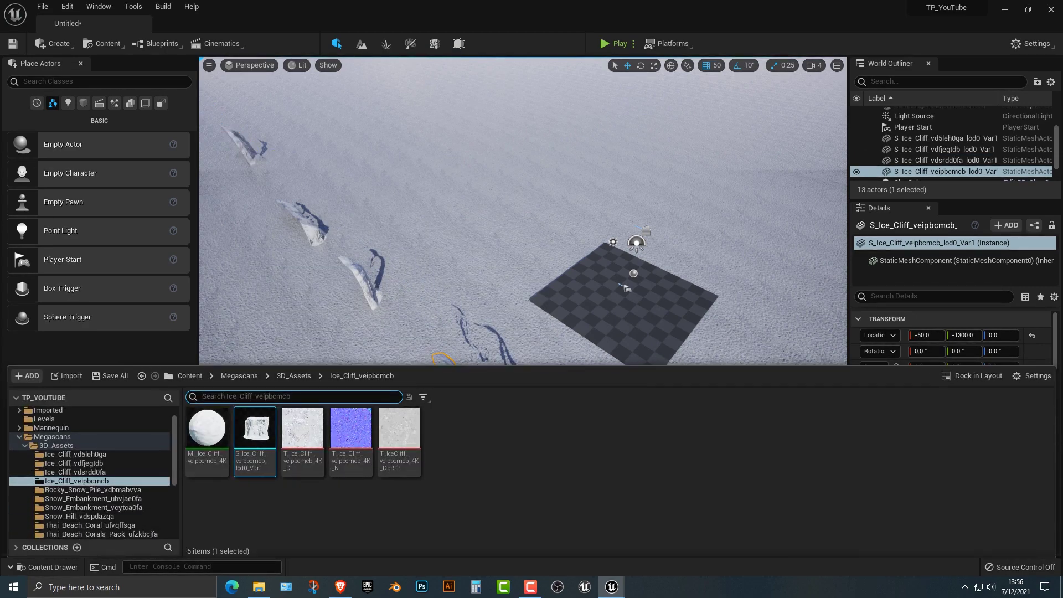
click(293, 375)
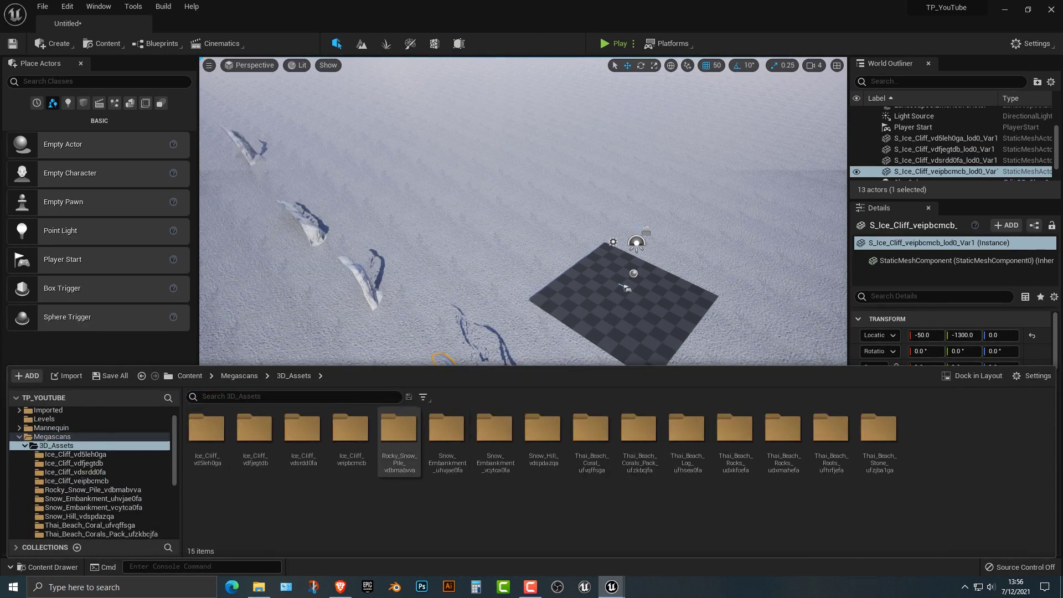
double_click(399, 432)
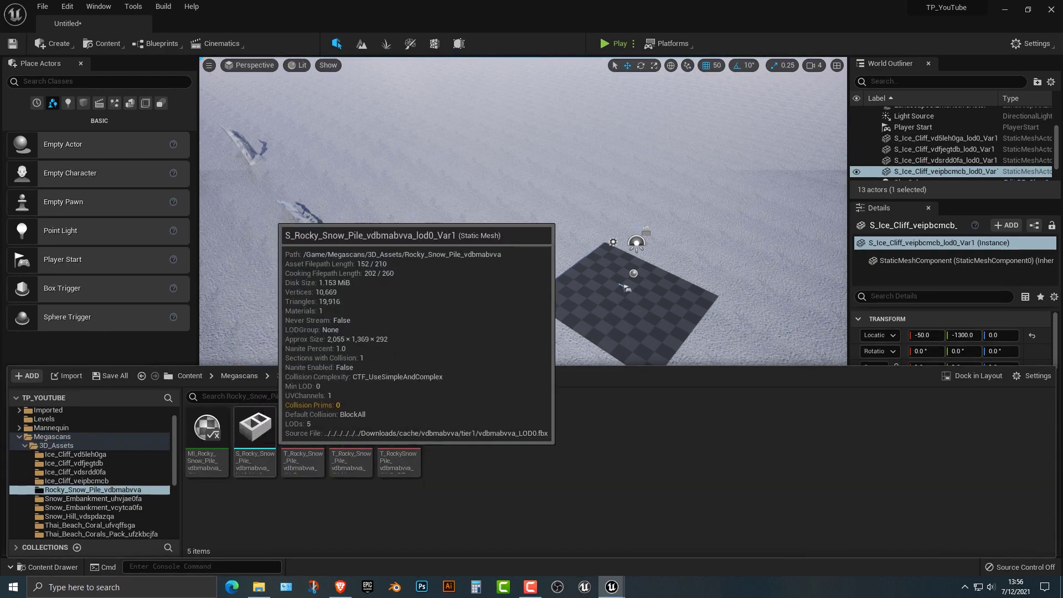
drag(255, 429, 549, 116)
Place the Snow_Embankment_uhvjae0fa static mesh near the checkered floor, at about X -600, Y -750.
key(ctrl+space)
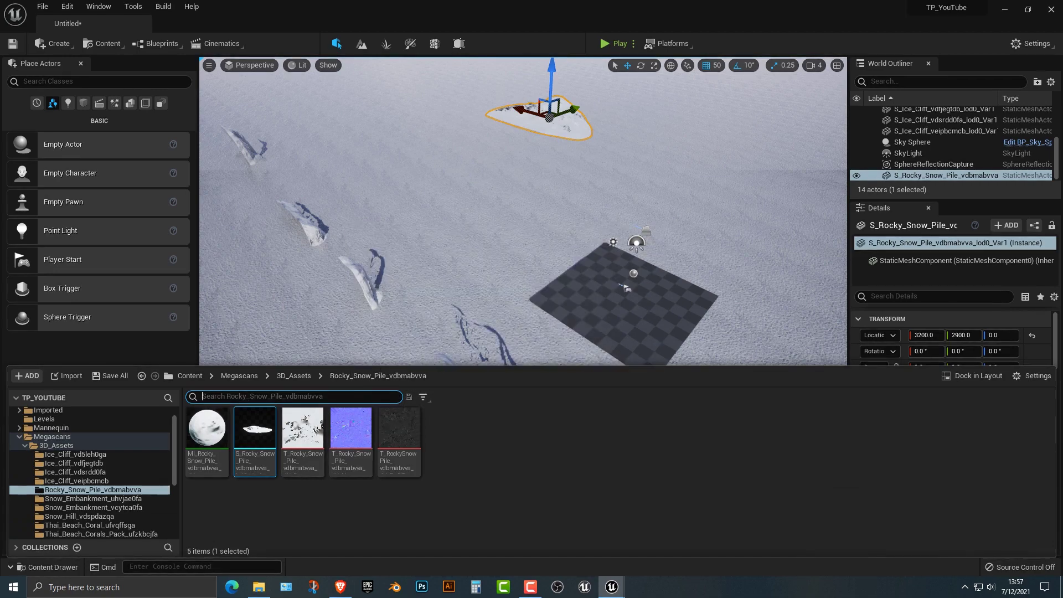
click(293, 376)
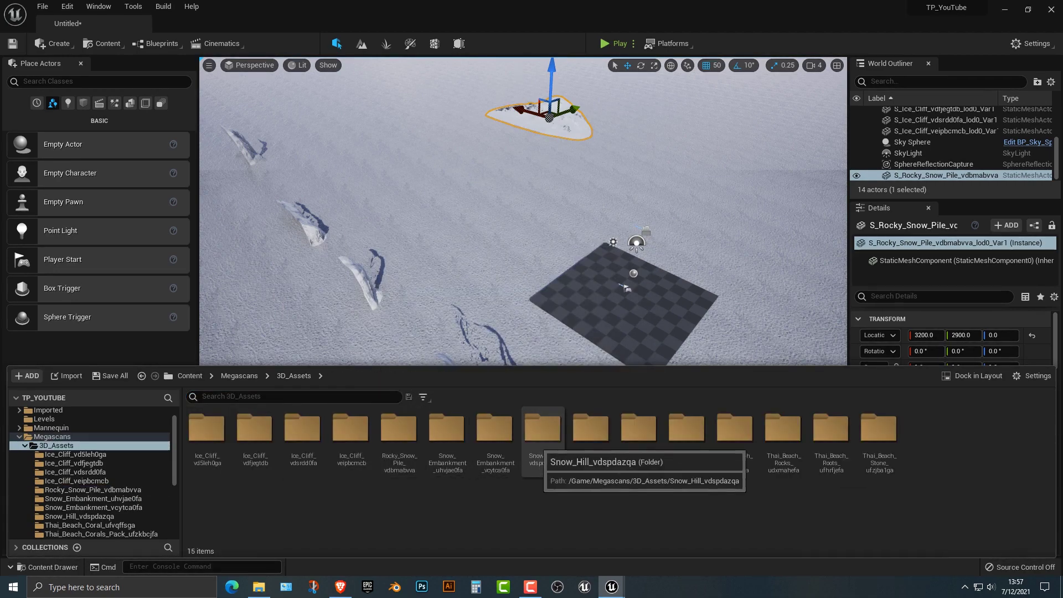
double_click(446, 427)
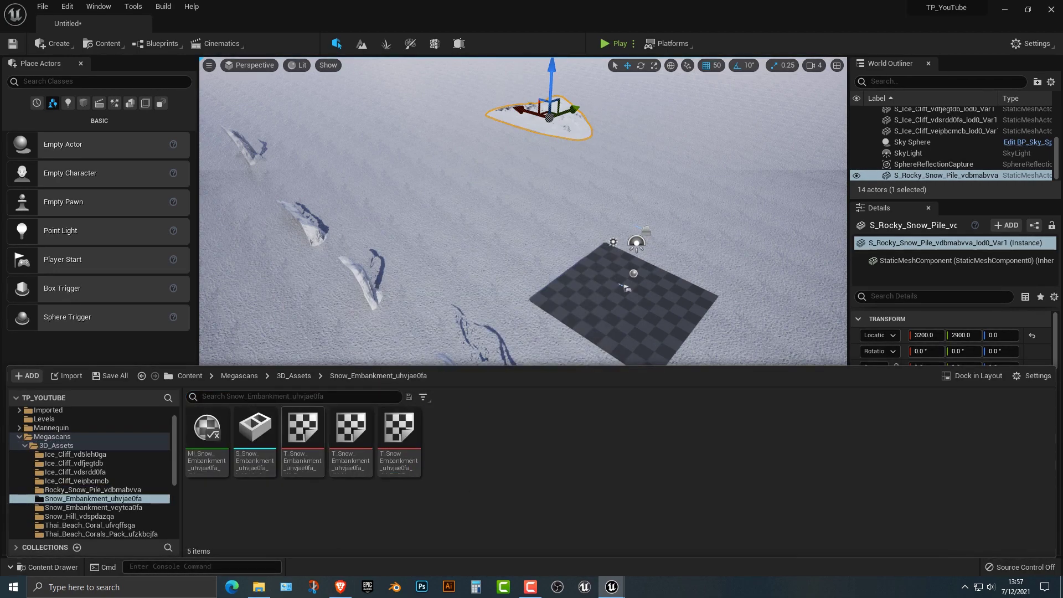
drag(254, 429, 654, 429)
Place the Snow_Embankment_vcytca0fa static mesh beside the checkered floor, at about X -200, Y 750.
key(ctrl+space)
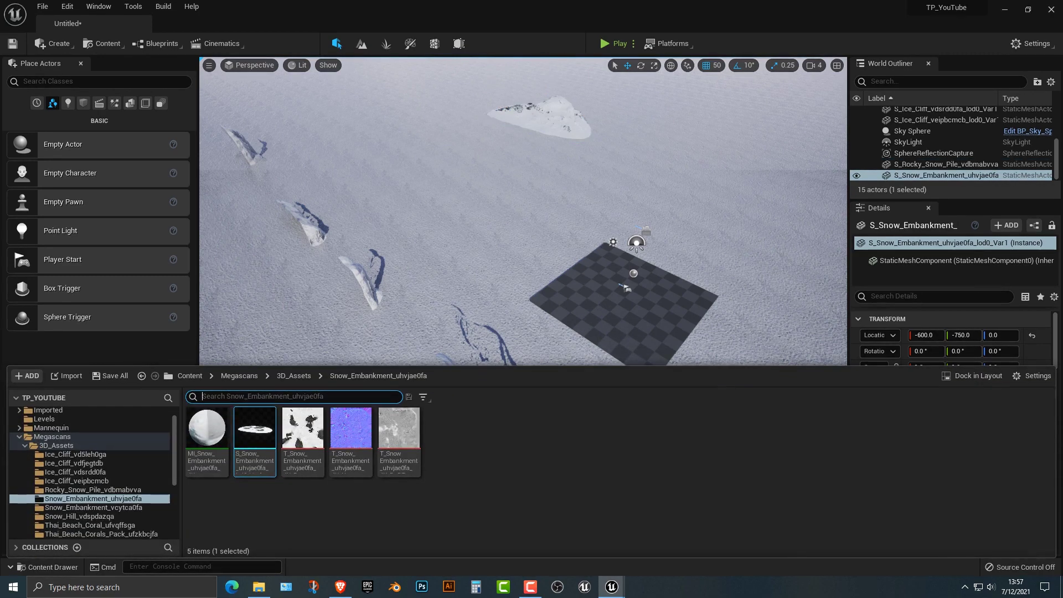
click(293, 376)
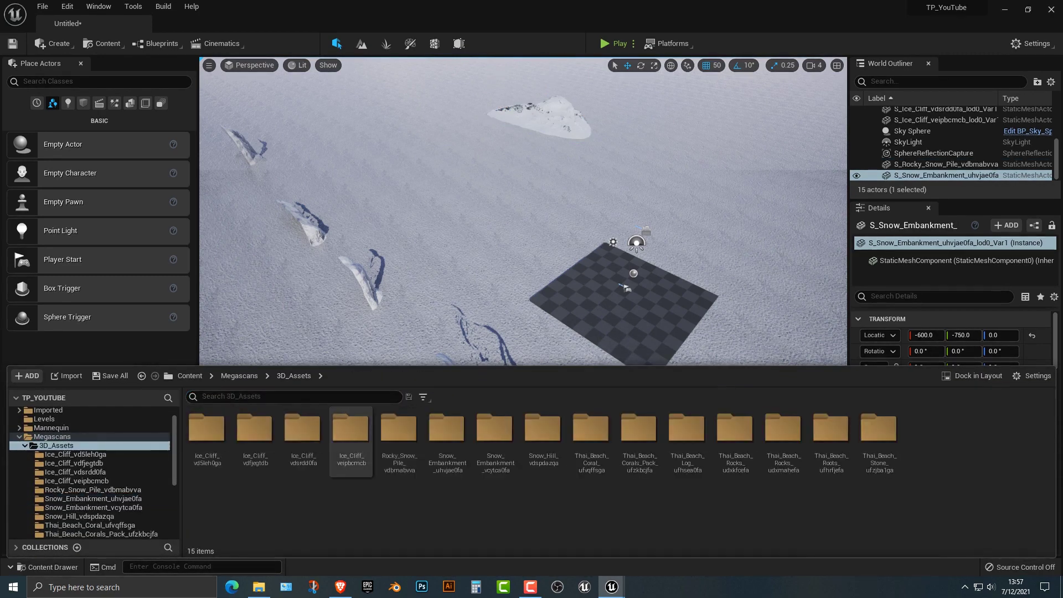
click(492, 443)
double_click(498, 437)
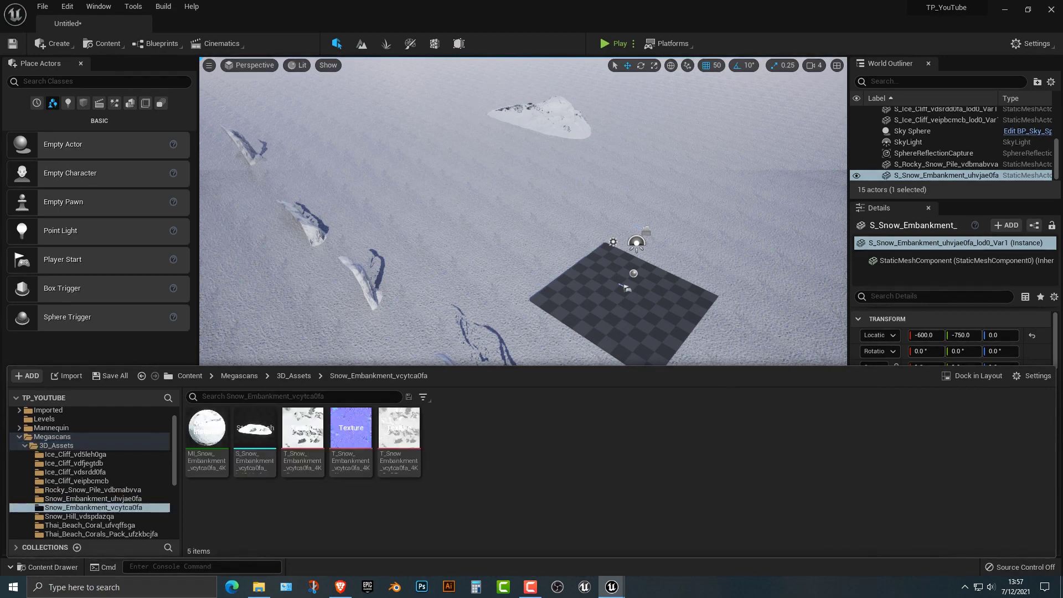
drag(253, 433, 693, 266)
Place the Snow_Hill_vdspdazqa static mesh from the 3D_Assets folder on the snow next to the checkered floor.
key(ctrl+space)
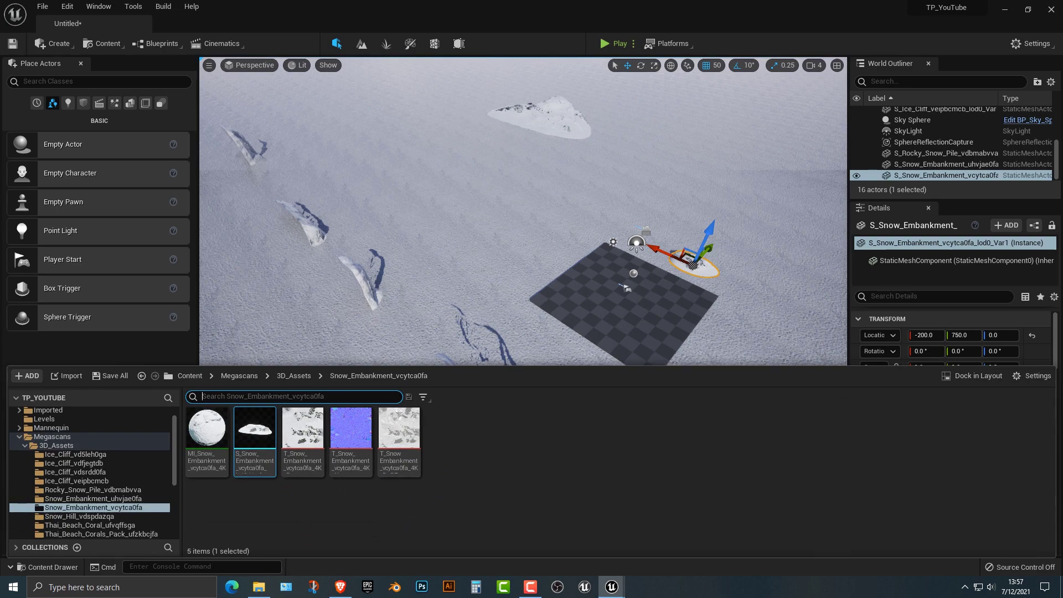
click(293, 375)
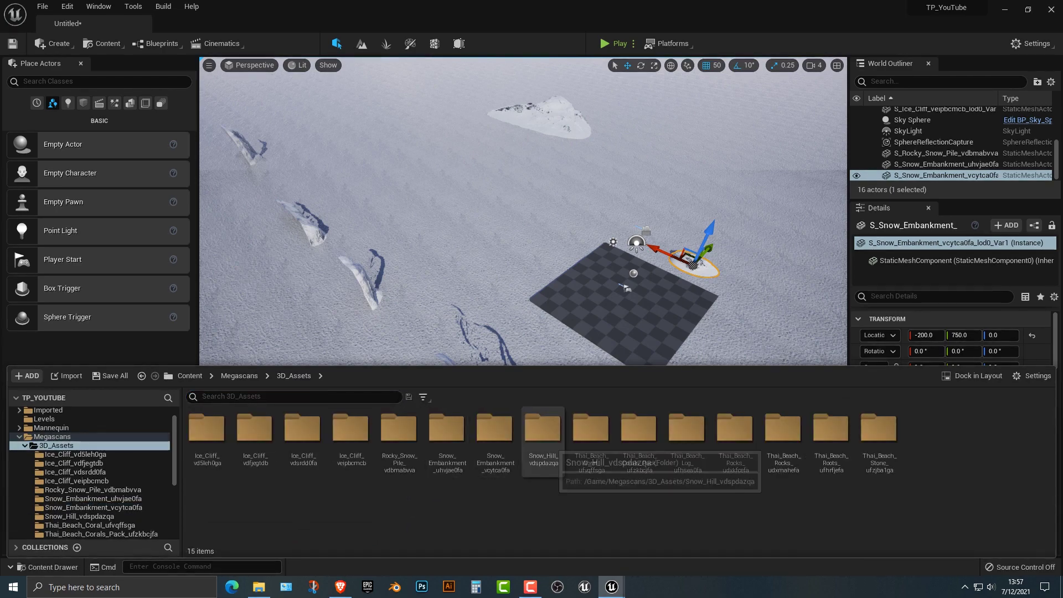
double_click(543, 429)
drag(254, 427, 648, 416)
mouse_move(745, 332)
mouse_down()
mouse_move(760, 328)
mouse_move(745, 332)
mouse_up()
right_drag(692, 321, 656, 297)
Select all eight placed cliff, pile, embankment and hill meshes and set their scale to 3 on every axis.
click(745, 244)
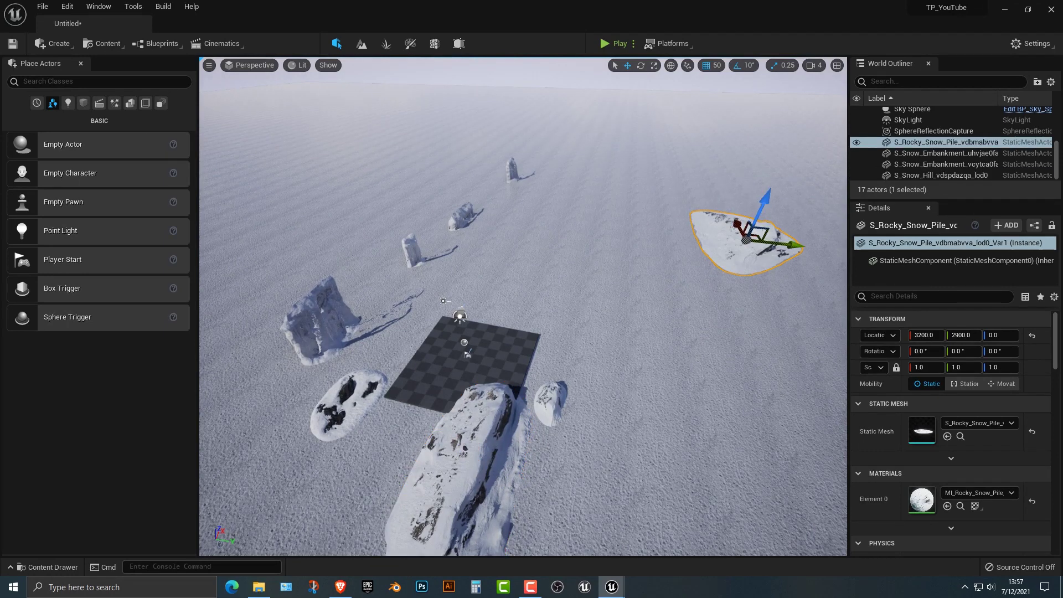
ctrl+click(551, 405)
ctrl+click(480, 438)
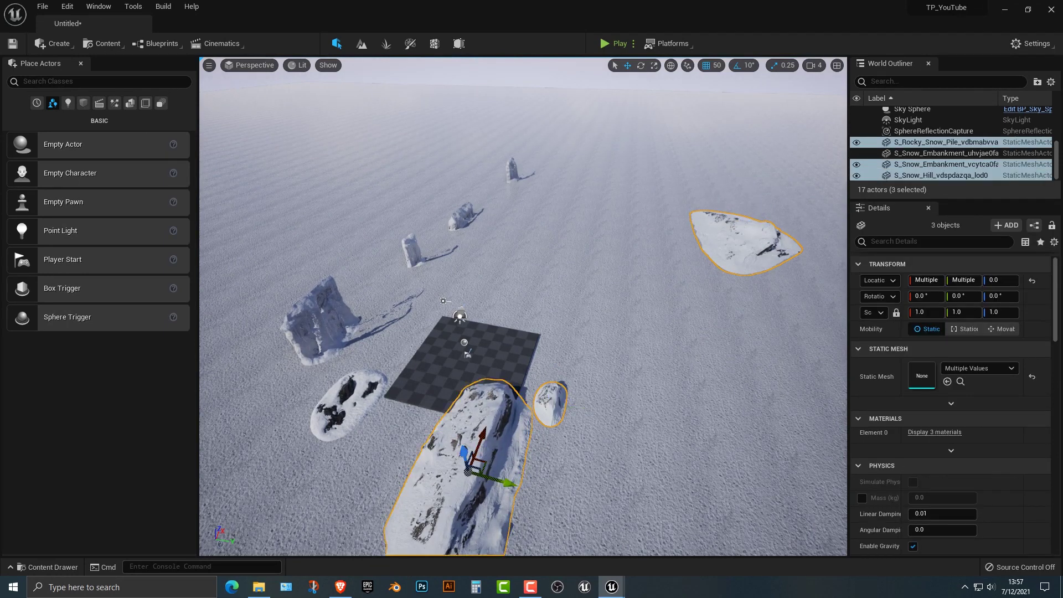
ctrl+click(348, 401)
ctrl+click(338, 340)
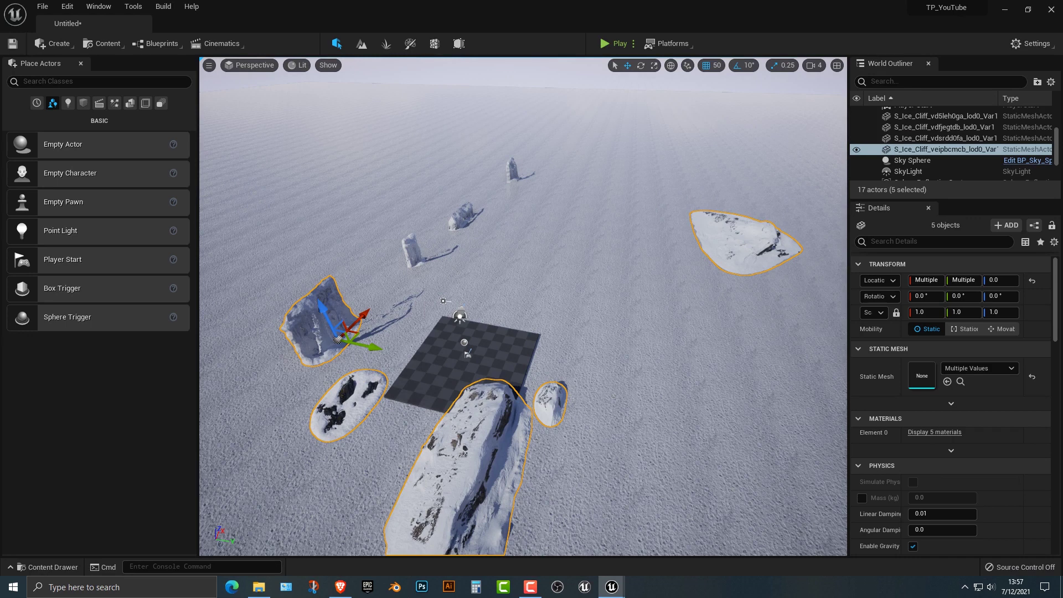
ctrl+click(412, 252)
ctrl+click(461, 217)
ctrl+click(512, 172)
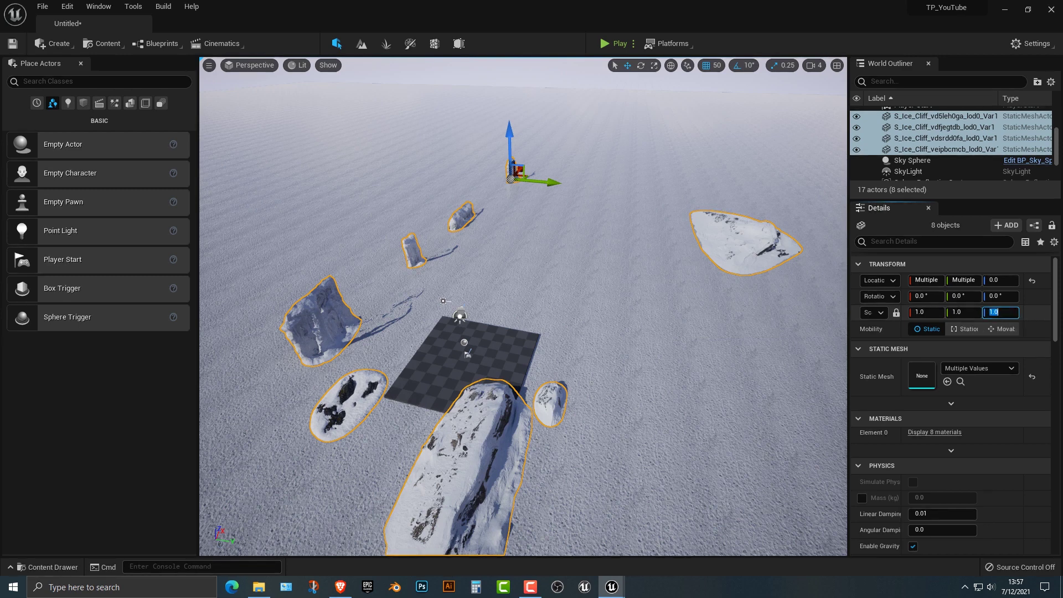
click(951, 404)
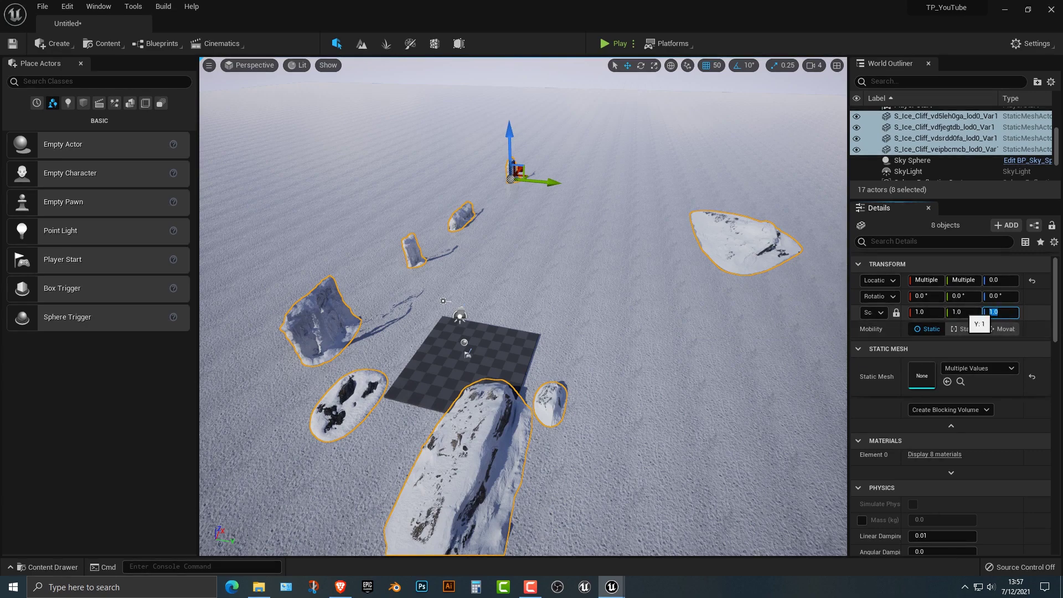
text(3)
key(Return)
Move the enlarged snow hill off the checkered floor, to about X -2850, Y 350.
right_drag(523, 306, 382, 318)
right_drag(560, 242, 560, 242)
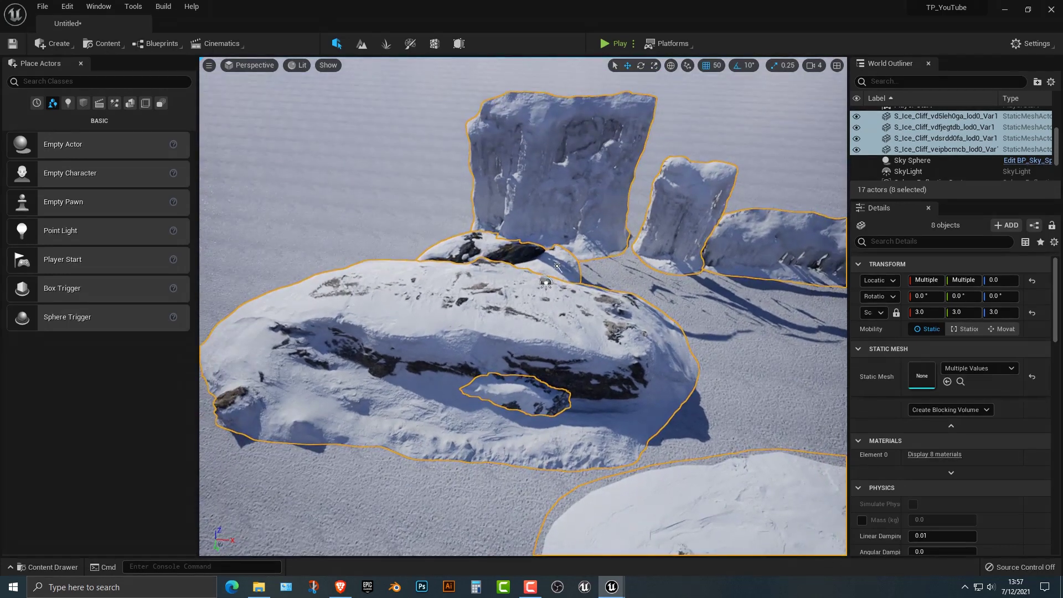
click(557, 266)
drag(468, 346, 274, 329)
Move the uhvjae0fa snow embankment to X -1000 and rotate it to -60° around Z.
click(545, 283)
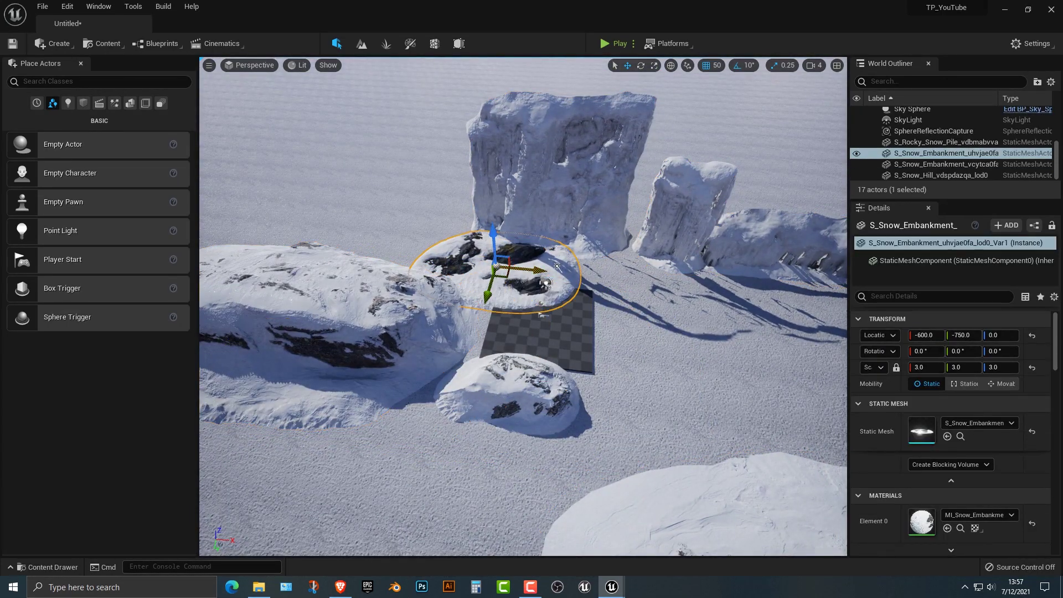
drag(503, 272, 465, 270)
right_drag(465, 271, 527, 267)
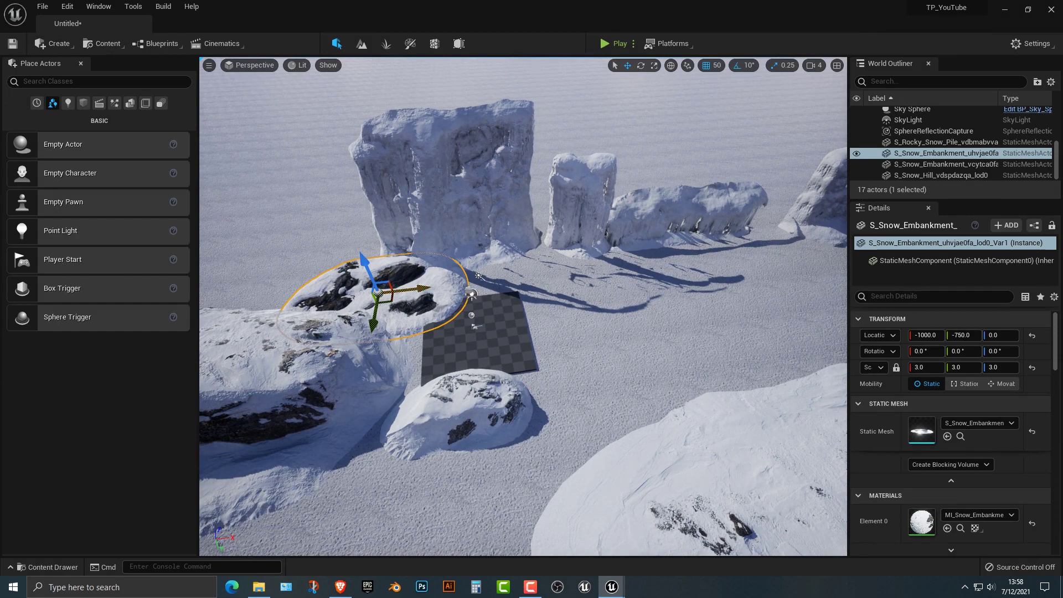
right_drag(528, 267, 493, 255)
key(e)
drag(479, 326, 515, 303)
click(588, 382)
Rotate the vcytca0fa snow embankment 40° around Z and shift it along X toward the snow hill.
click(507, 424)
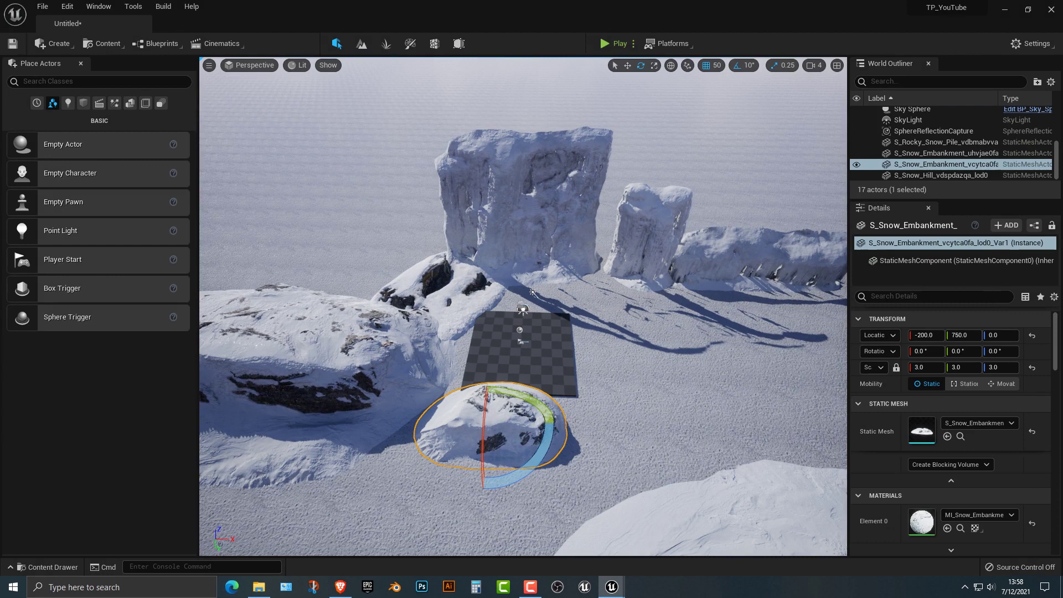
drag(548, 438, 515, 483)
key(w)
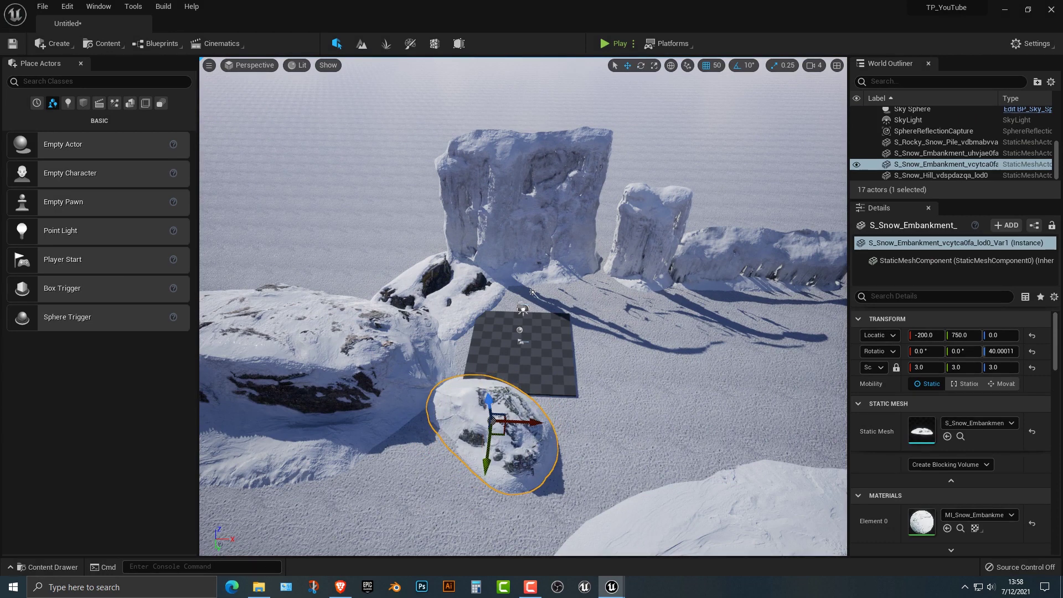
drag(528, 422, 490, 422)
Rotate the snow hill around Z and move it along X so it runs up against the embankments.
click(347, 368)
key(e)
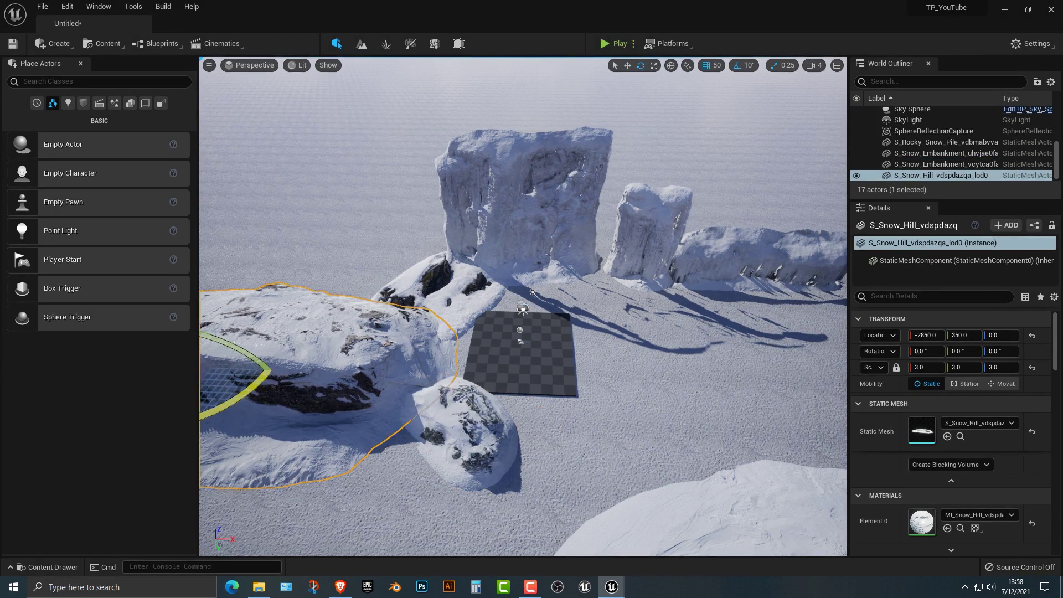
drag(269, 369, 285, 283)
key(w)
drag(252, 371, 360, 361)
Move the uhvjae0fa embankment to Y -200 and duplicate the vcytca0fa embankment toward the tall ice cliff.
click(468, 297)
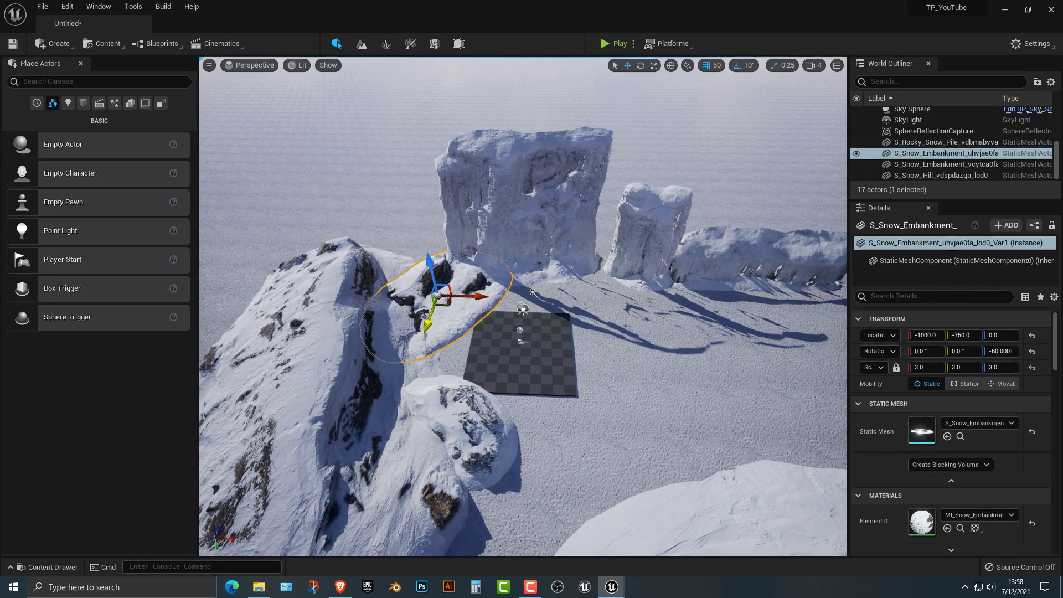
drag(432, 329, 424, 370)
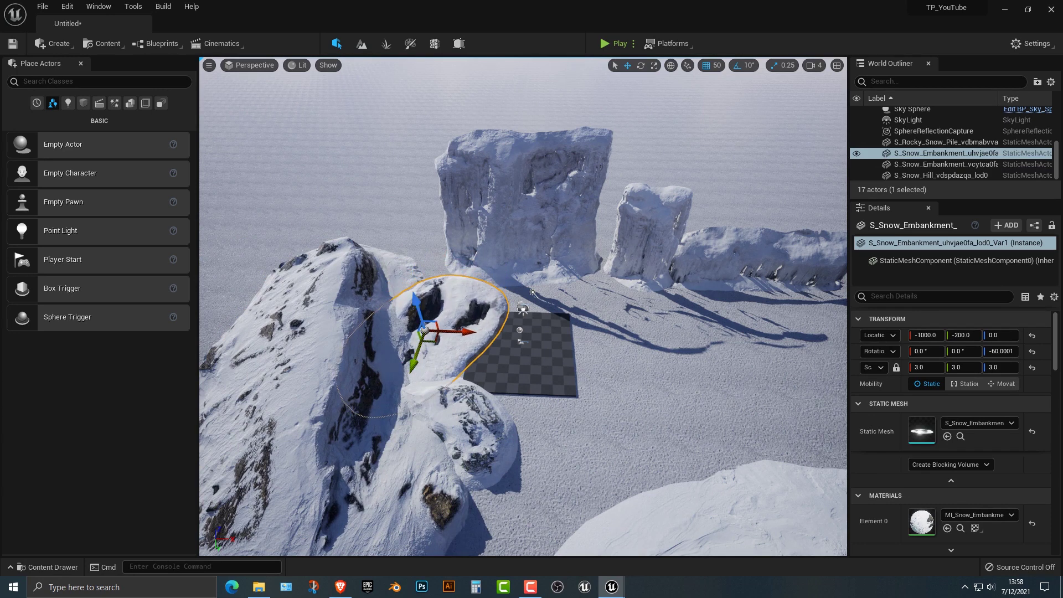
click(470, 427)
alt+drag(447, 455, 437, 240)
right_drag(437, 240, 515, 174)
key(w)
Move the long vd5leh0ga ice cliff out of the cliff row to about X -100, bring it forward past the checkered floor, and rotate it.
click(612, 343)
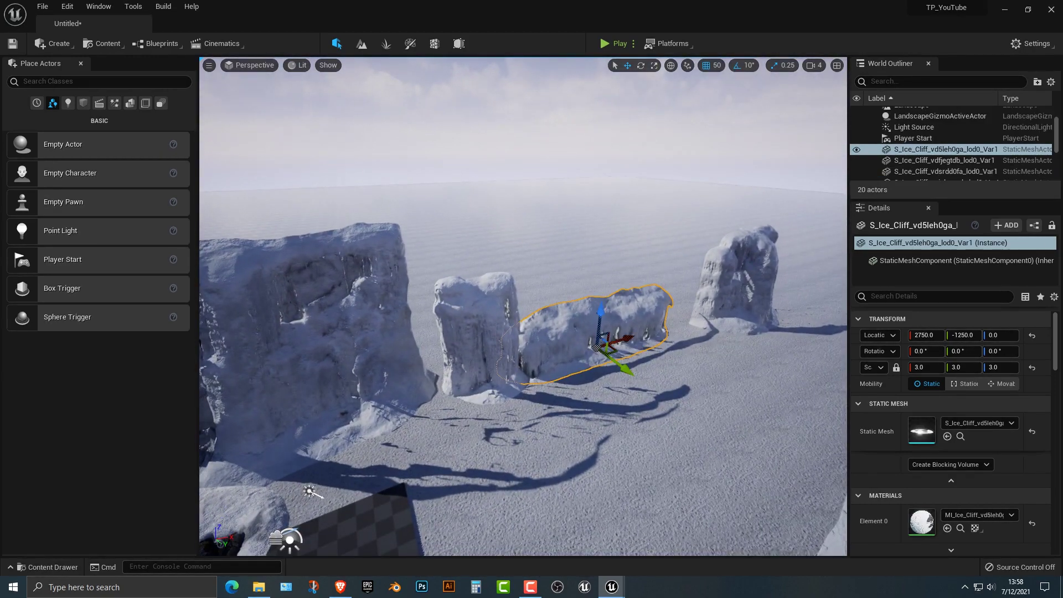
drag(603, 344, 310, 443)
key(s)
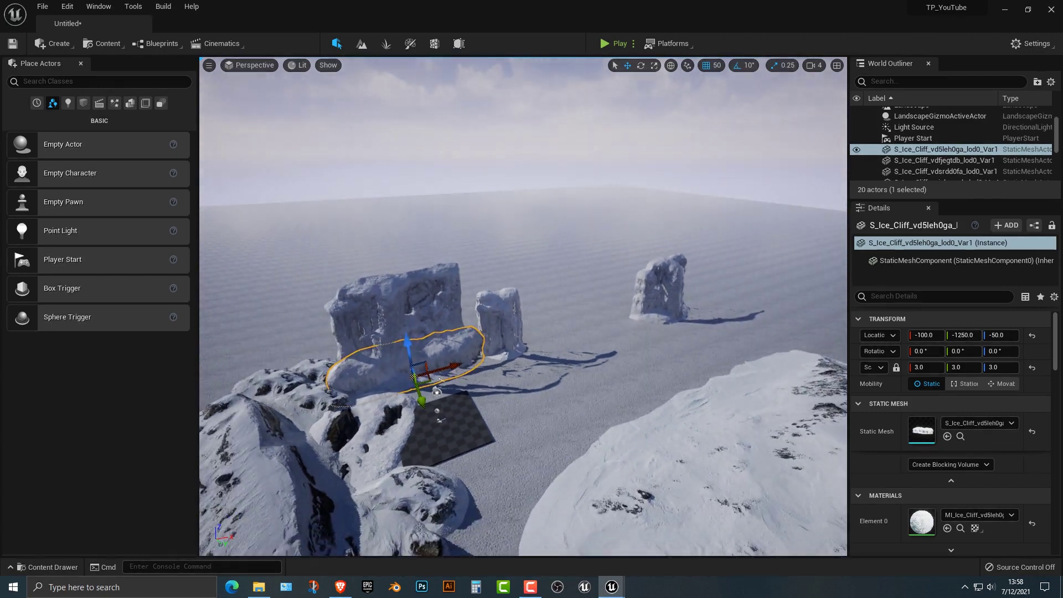
drag(422, 400, 546, 513)
scroll(524, 306, down, 3)
key(e)
drag(568, 475, 565, 480)
Move the large rocky snow pile away from the open snow beside the checkered floor.
right_drag(565, 443, 613, 462)
click(604, 388)
key(w)
drag(646, 343, 804, 166)
Move the far vdsrdd0fa ice cliff closer to the other cliffs, to X 2500, Y -1450.
right_drag(802, 170, 750, 166)
click(699, 276)
drag(719, 287, 609, 317)
drag(607, 353, 598, 338)
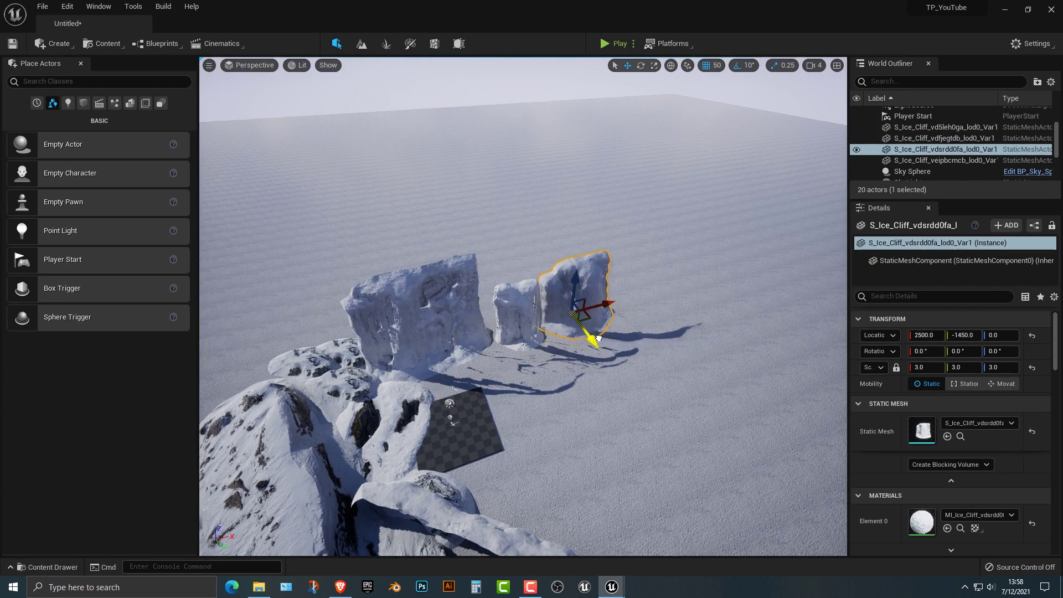
Move the narrow vdfjegtdb ice cliff against the tall cliff, to X 1150, Y -1550.
click(519, 331)
drag(536, 361, 519, 358)
drag(552, 317, 540, 321)
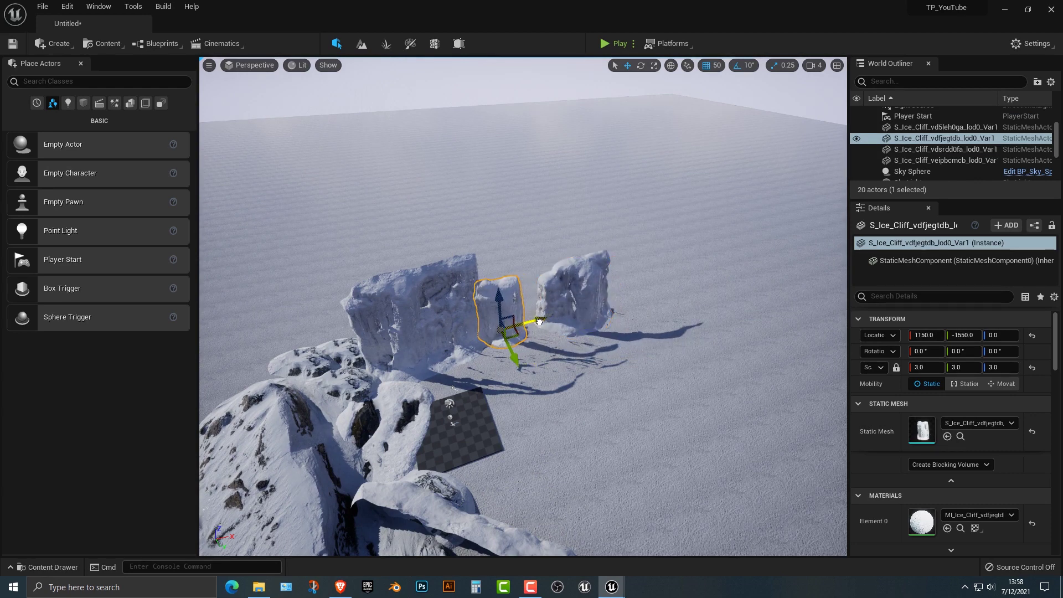
Close the gap in the cliff wall by moving the vdsrdd0fa ice cliff to X 2050, Y -1500.
click(579, 299)
mouse_move(606, 308)
mouse_down()
mouse_move(570, 314)
mouse_move(586, 309)
mouse_up()
key(w)
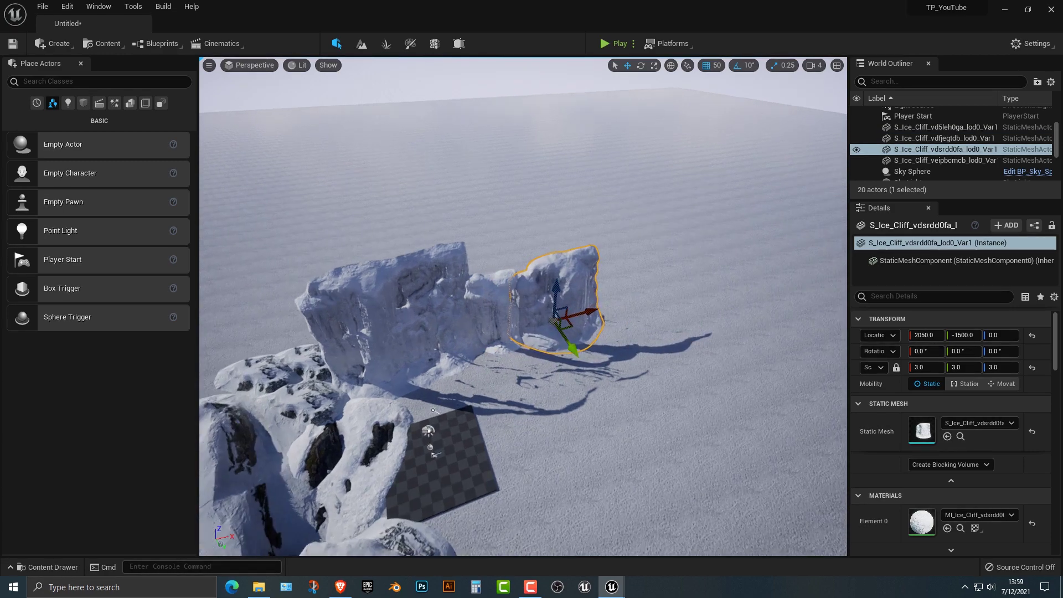
Select the vdfjegtdb and vdsrdd0fa ice cliffs together and enlarge both to a scale of about 3.5.
right_drag(523, 307, 485, 288)
click(471, 382)
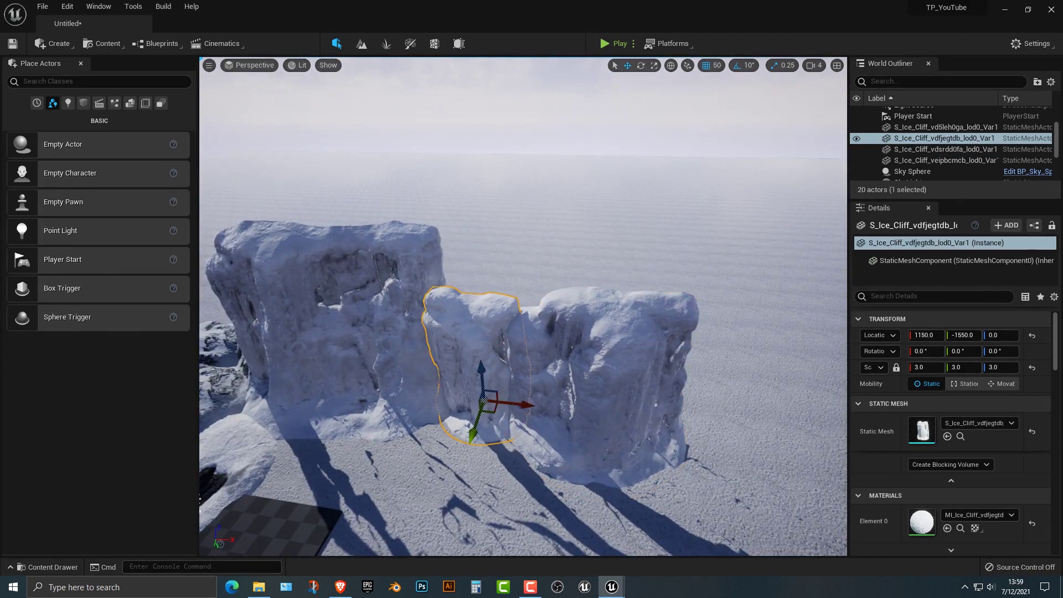
ctrl+click(586, 417)
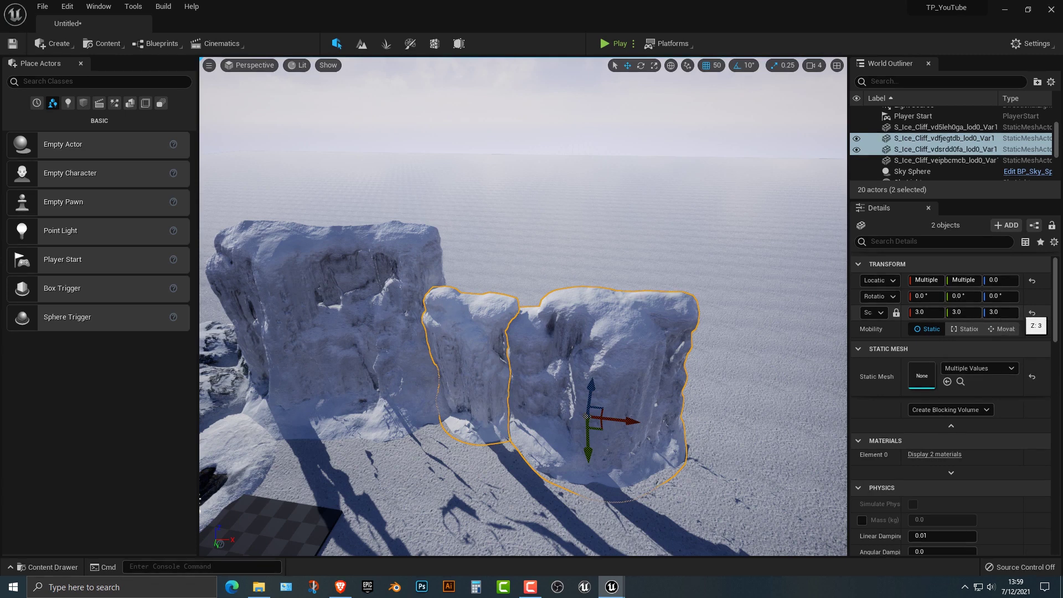
double_click(1008, 313)
drag(1010, 313, 952, 317)
key(Return)
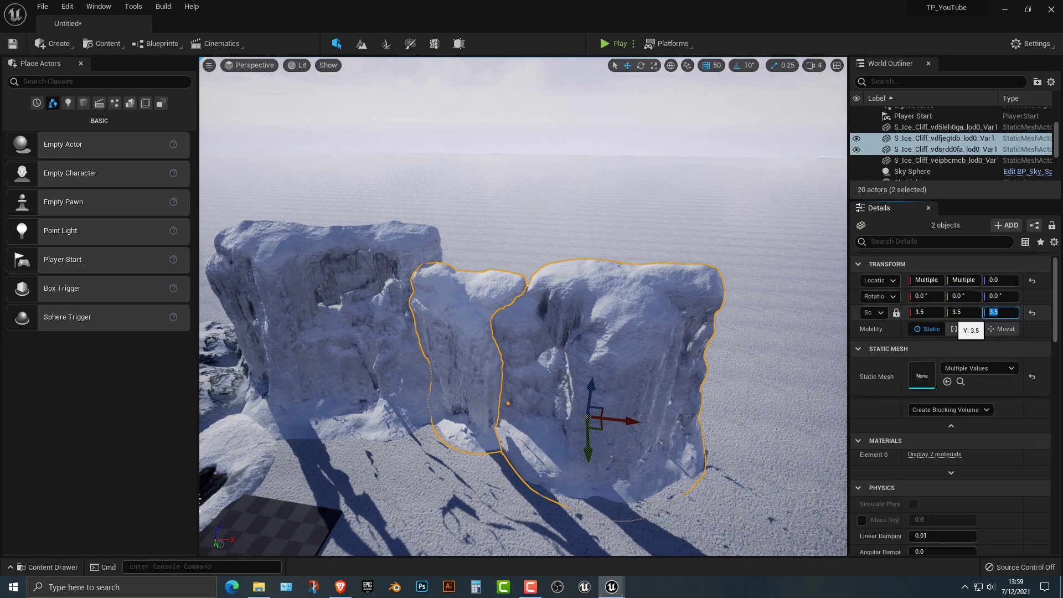
click(775, 355)
Enlarge the vdsrdd0fa ice cliff alone to a scale of about 3.845 and nudge its position.
click(642, 348)
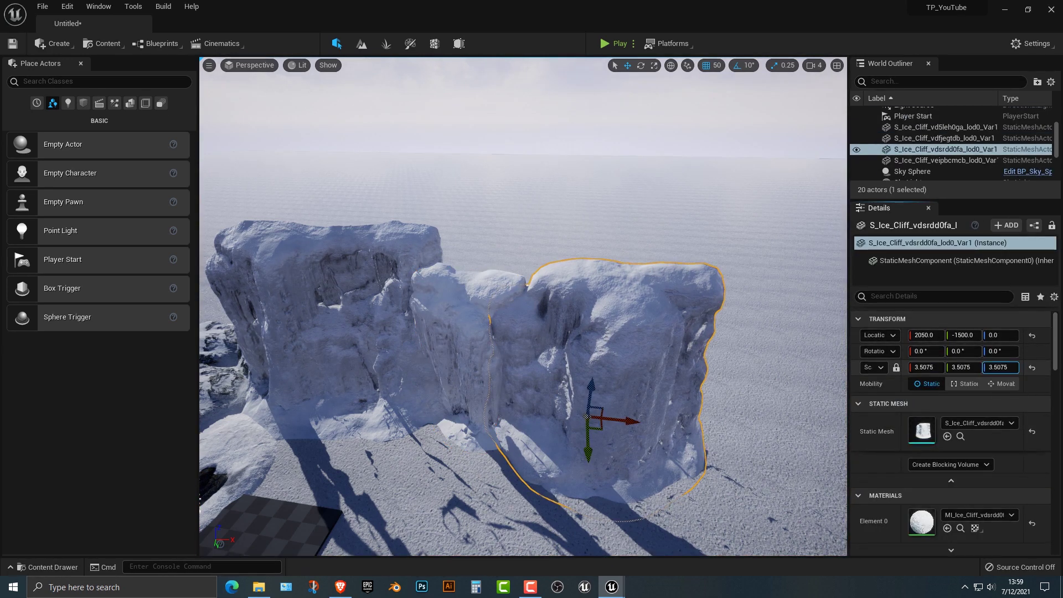
drag(999, 367, 1059, 368)
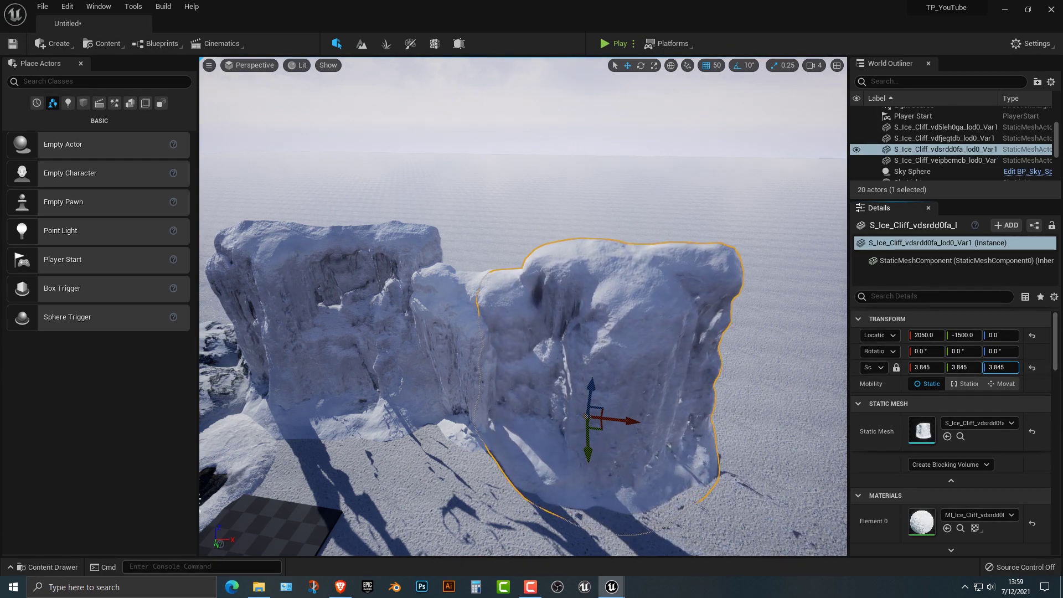
drag(586, 417, 586, 399)
Enlarge the narrow vdfjegtdb ice cliff between the two wider cliffs, starting from its scale of 3.5.
right_drag(586, 399, 540, 368)
click(521, 355)
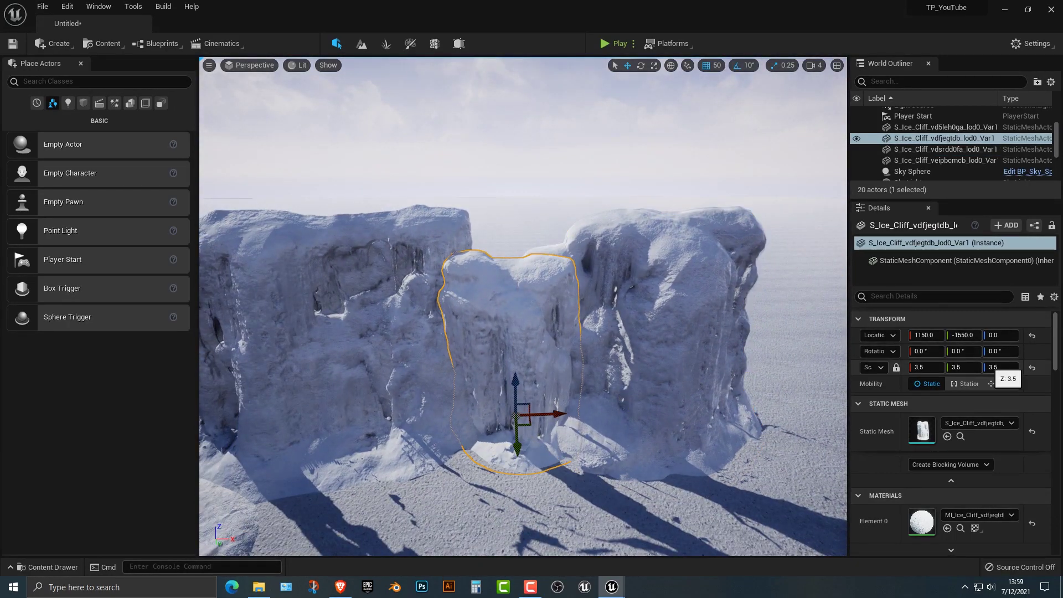
drag(992, 368, 1016, 368)
right_drag(637, 366, 637, 368)
Select the three ice cliffs together and duplicate them twice along the X axis to extend the cliff wall.
click(399, 332)
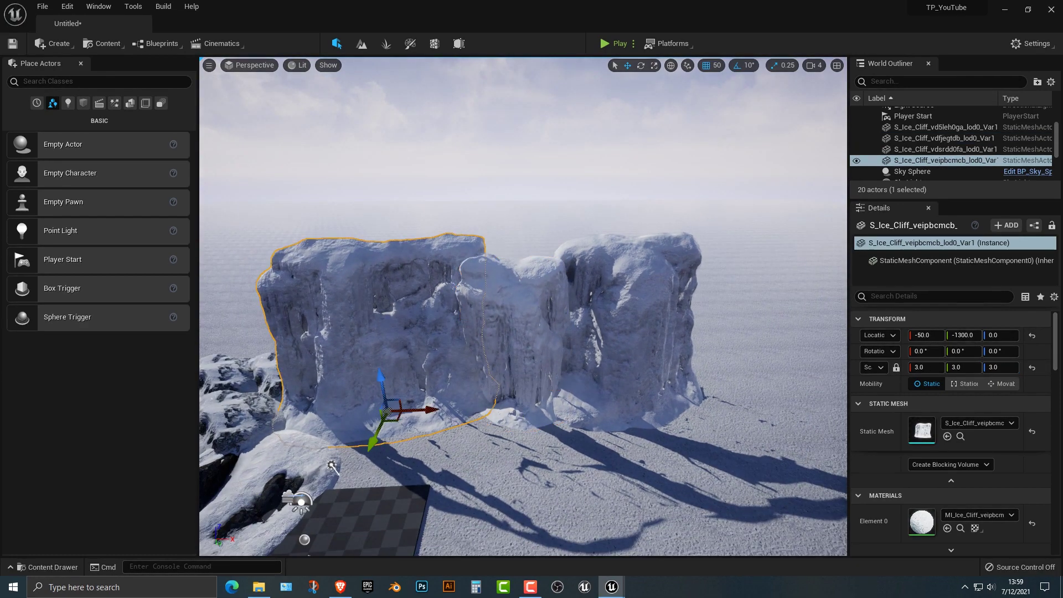
shift+click(516, 327)
shift+click(626, 332)
right_drag(626, 332, 629, 335)
scroll(523, 332, down, 2)
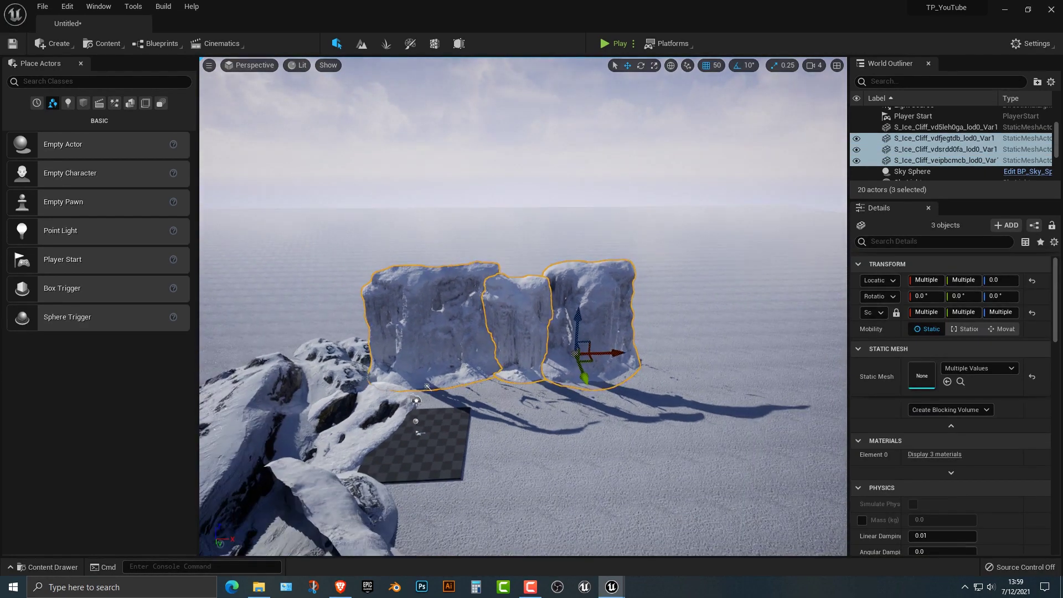
alt+drag(576, 354, 811, 352)
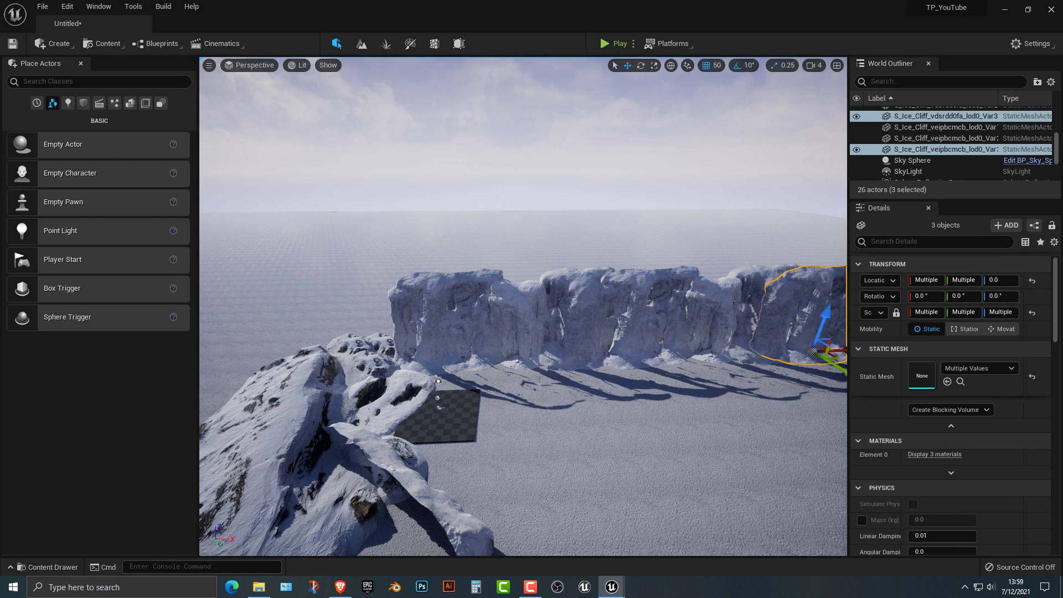
Select all nine ice cliffs of the extended wall and duplicate them along Y to form a second wall.
shift+click(764, 324)
shift+click(711, 324)
shift+click(647, 323)
shift+click(575, 323)
ctrl+click(521, 321)
ctrl+click(446, 327)
alt+drag(443, 384, 423, 499)
Mirror the nine duplicated ice cliffs in Y so the second wall faces the first across the valley.
right_click(436, 445)
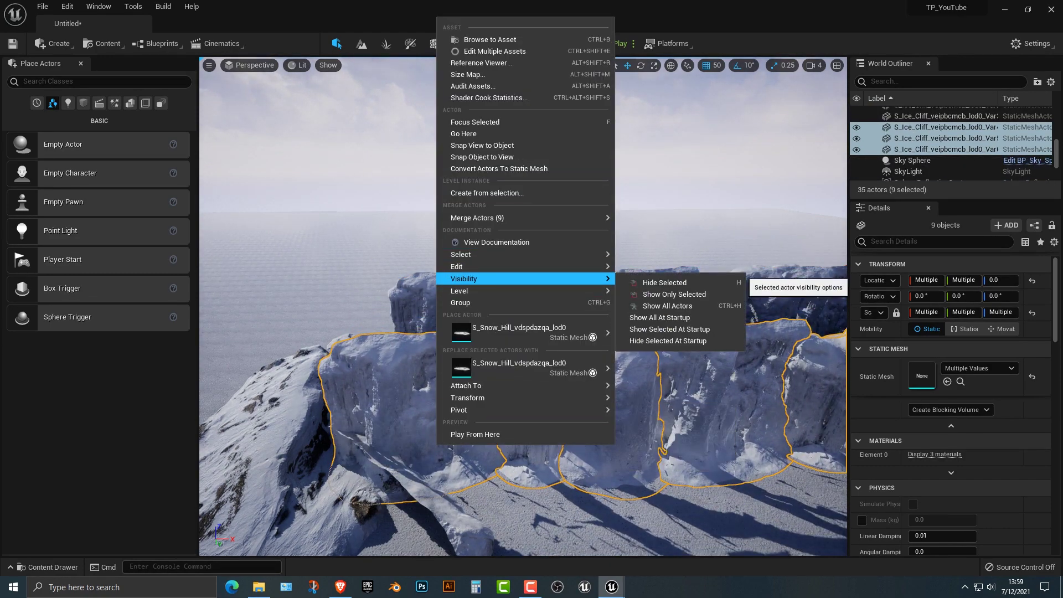
mouse_move(543, 398)
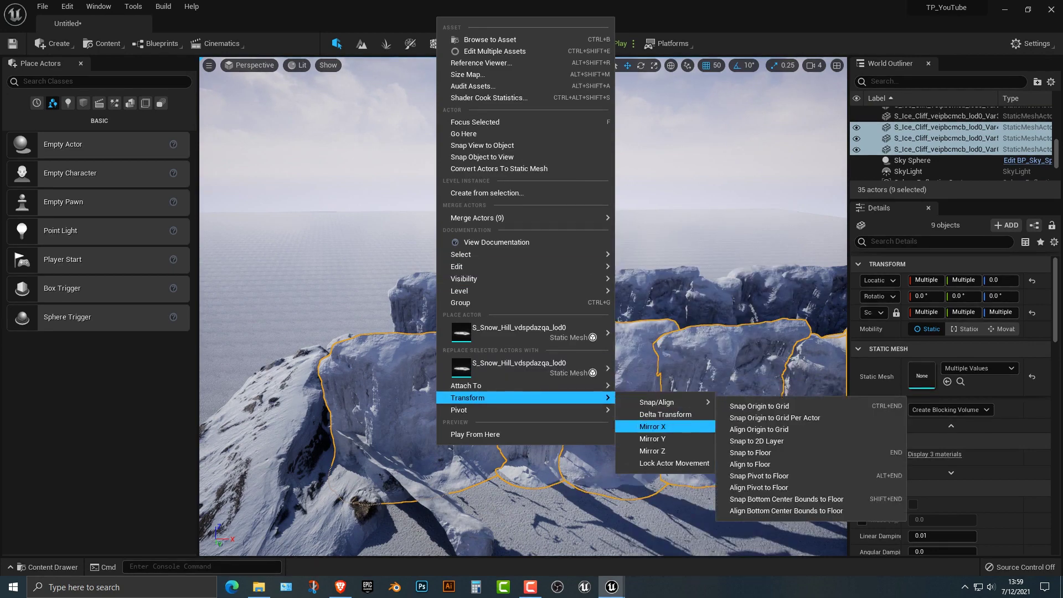
click(652, 439)
right_drag(652, 439, 767, 390)
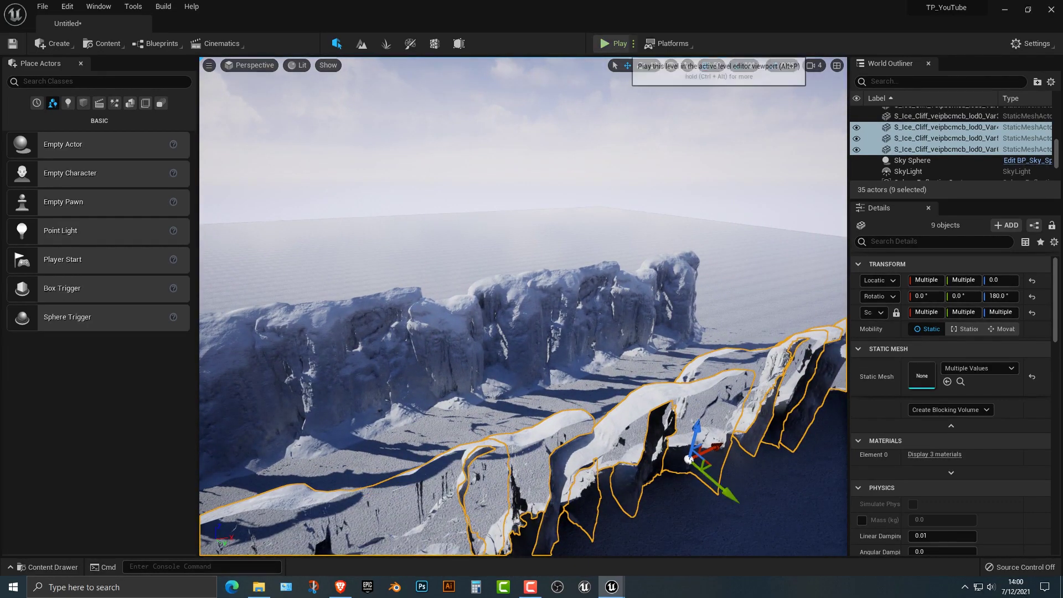
Play the level and run the character over the snow hills toward the cliffs to examine the environment.
click(615, 43)
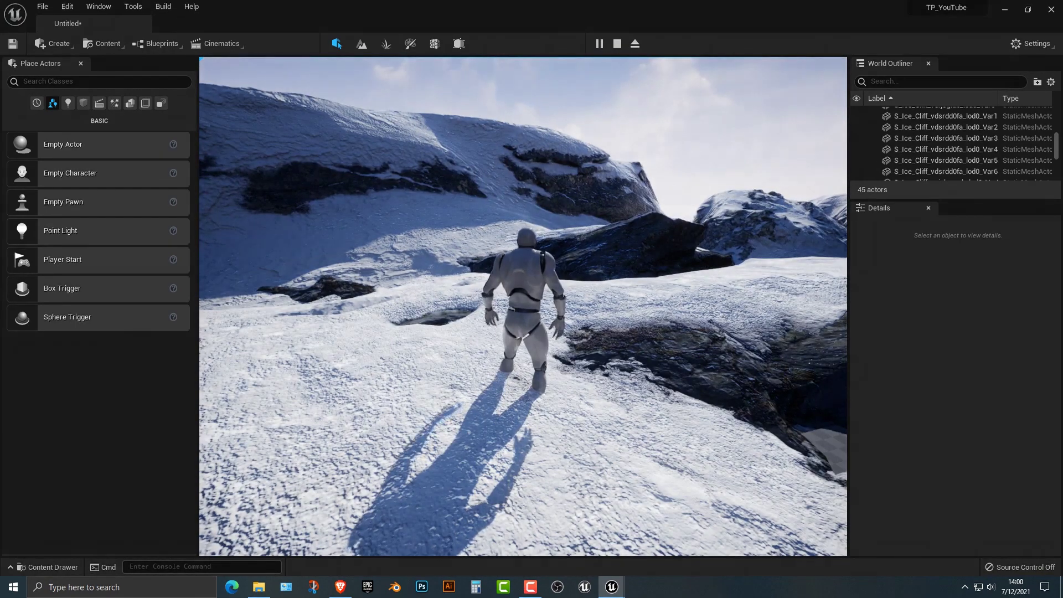
key(w)
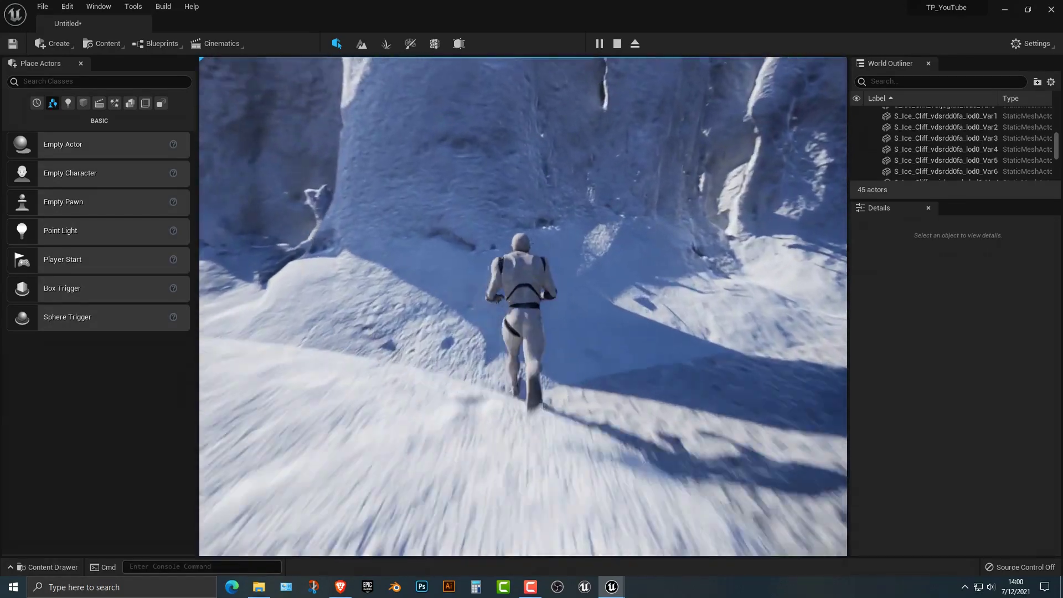
key(w)
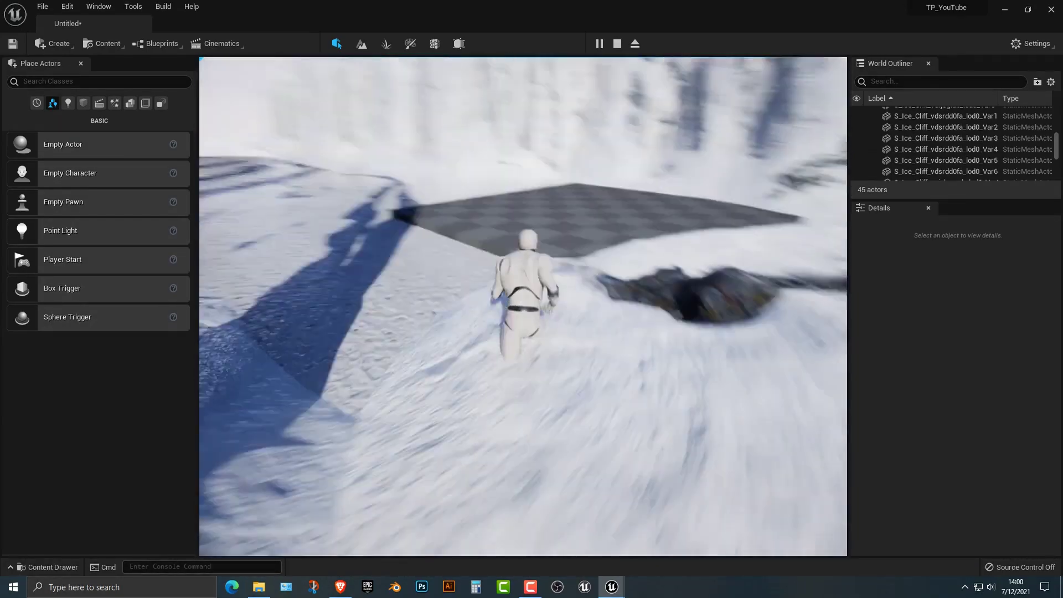
key(Escape)
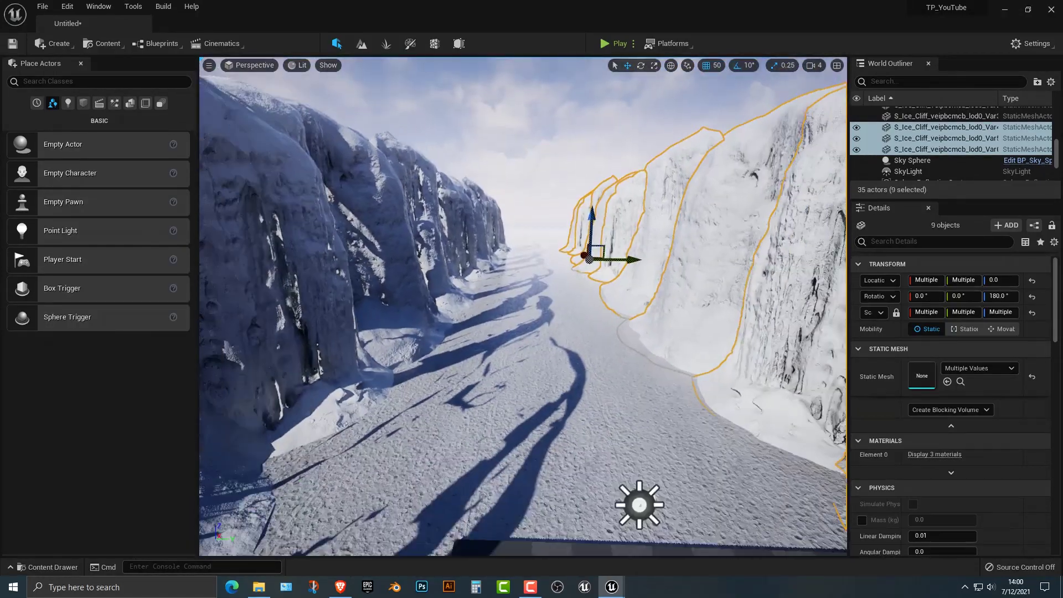
key(shift+2)
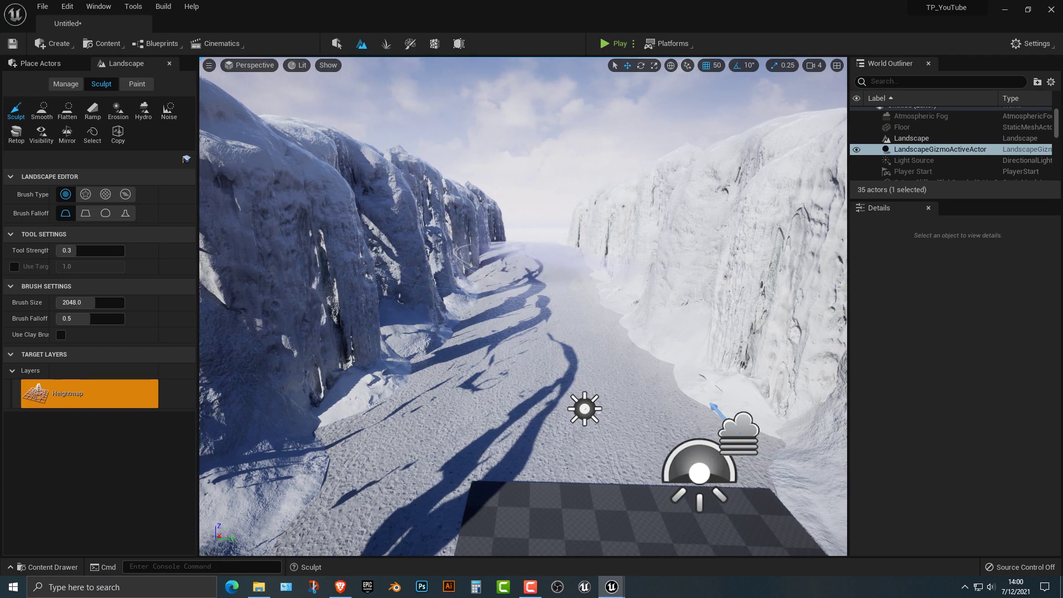
key(ctrl+z)
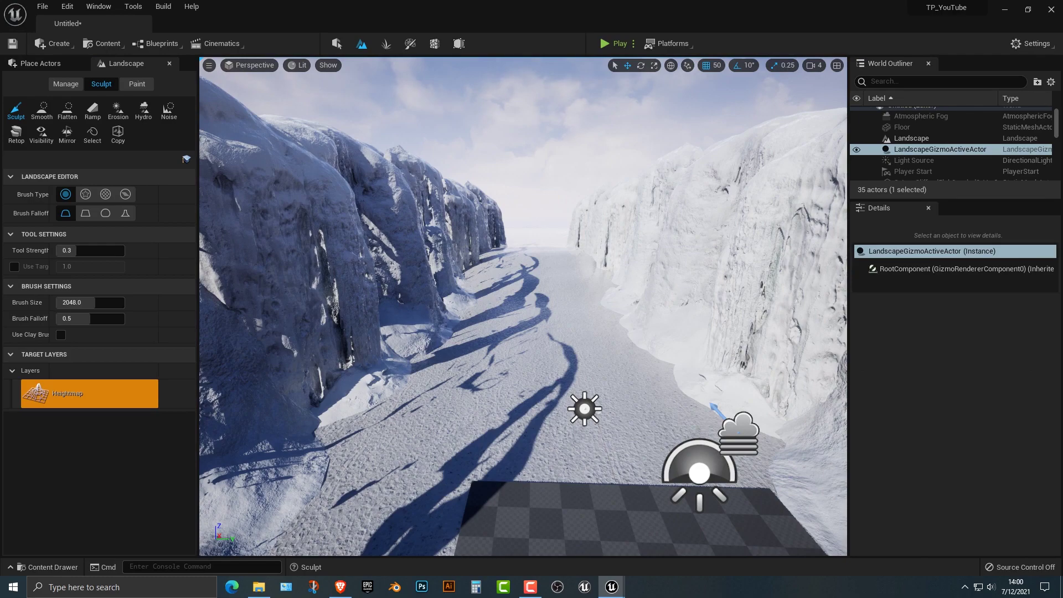
key(shift+1)
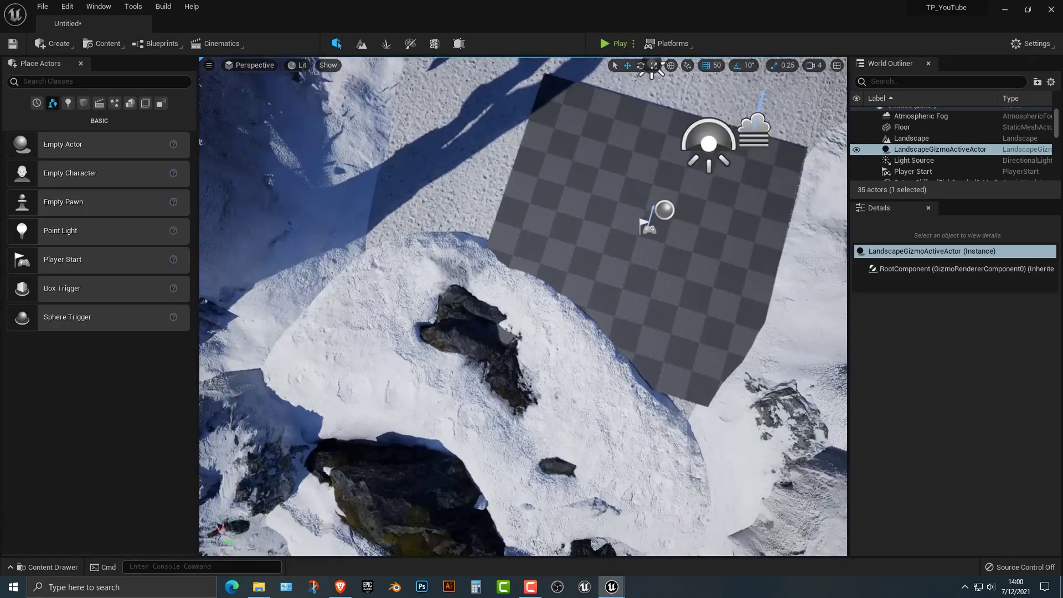
Move the vdbmabvva rocky snow pile to the far end of the canyon, at X 15450, Y 0.
right_drag(523, 307, 557, 168)
key(s)
key(s)
click(482, 304)
drag(520, 304, 465, 308)
Rotate the rocky snow pile about its vertical axis and enlarge it uniformly to a scale of about 19.17.
key(e)
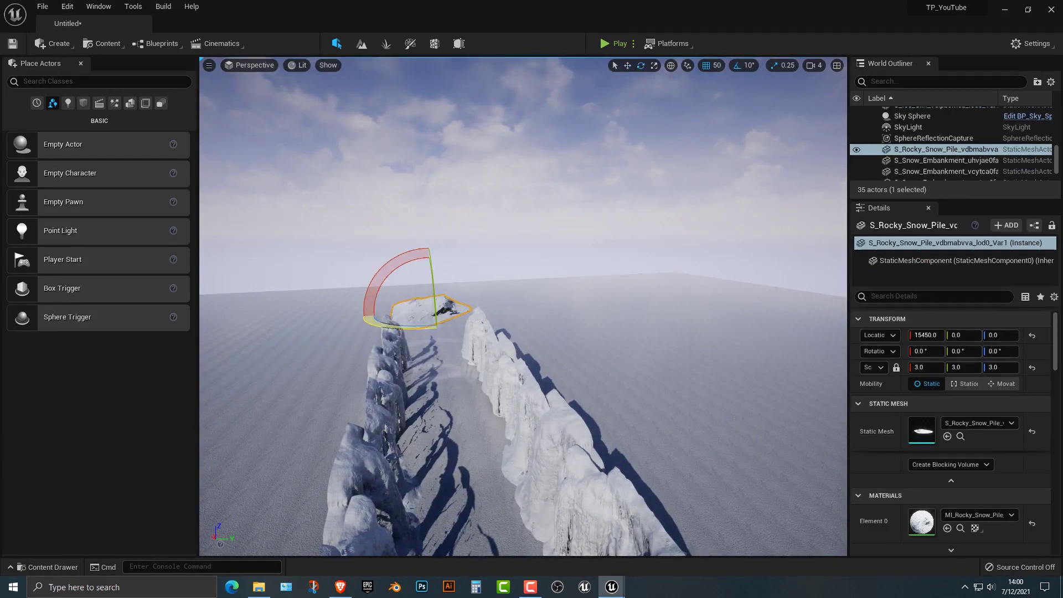
drag(399, 326, 459, 327)
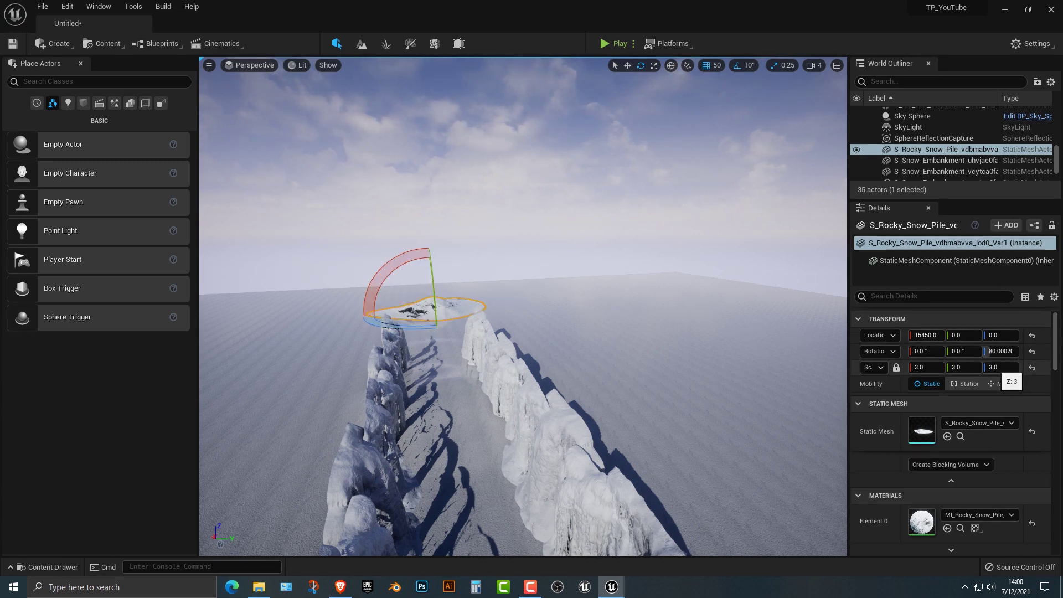
drag(1002, 368, 1058, 368)
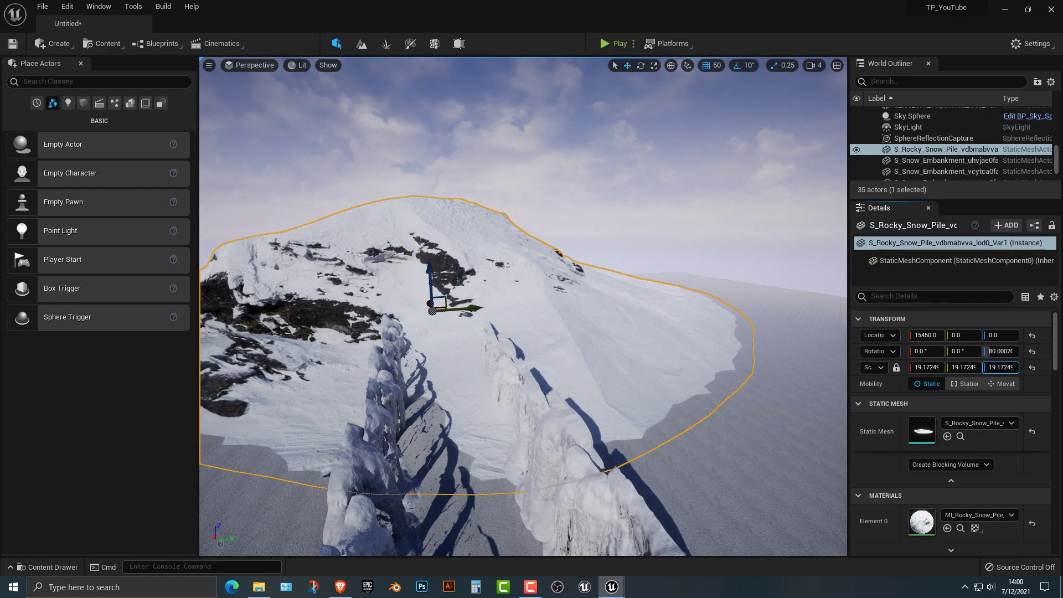
Move the enlarged rocky snow pile farther behind the cliff walls, to X 26400, Y 1450.
drag(429, 304, 424, 275)
right_drag(424, 275, 364, 271)
right_drag(534, 302, 596, 299)
drag(400, 282, 421, 283)
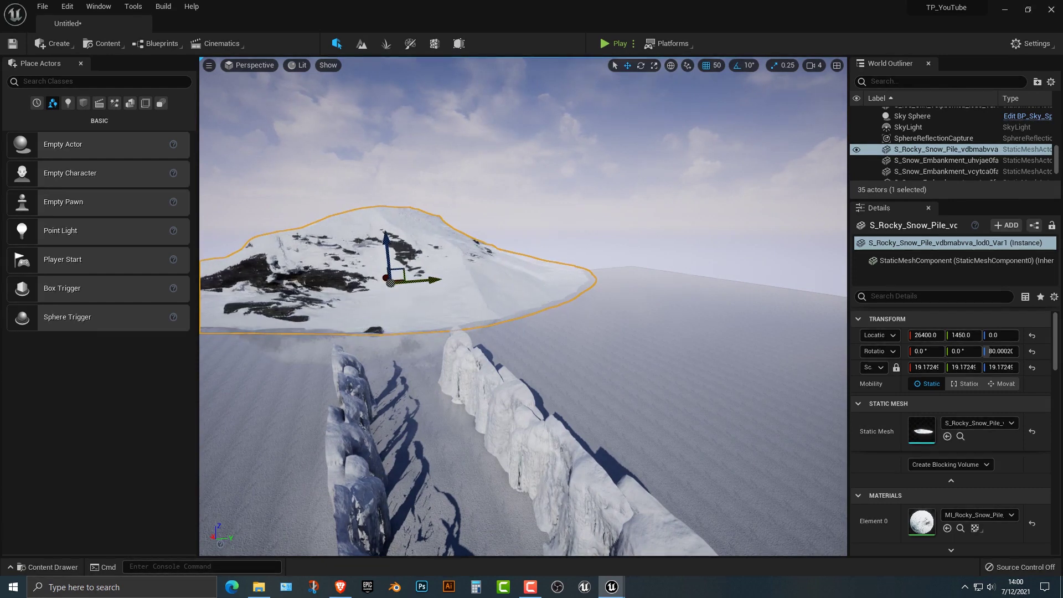
Play the level and run through the canyon to examine the cliff walls and the mountain backdrop.
click(613, 44)
click(587, 193)
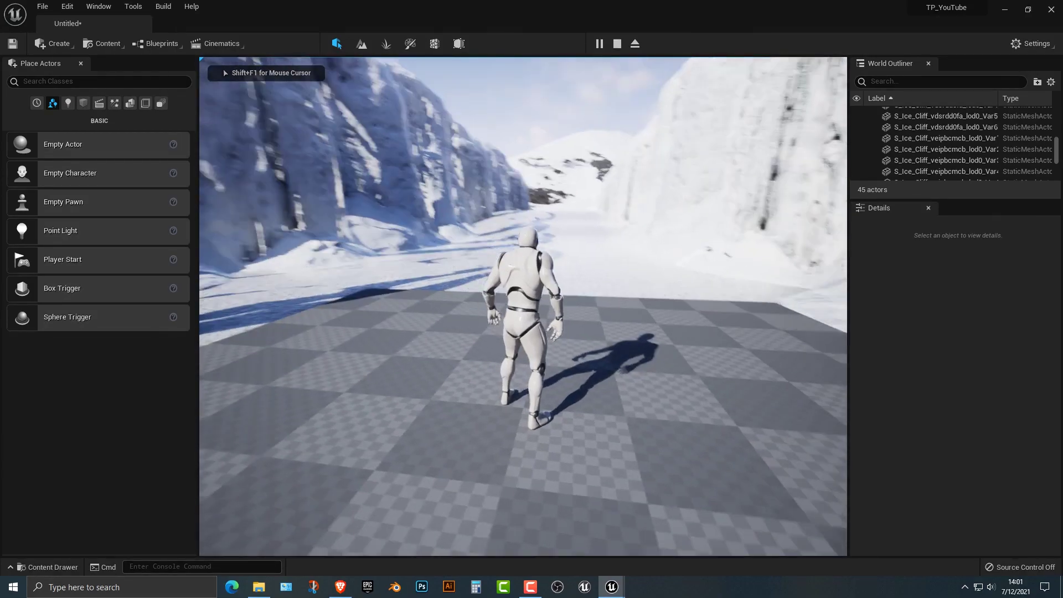
key(w)
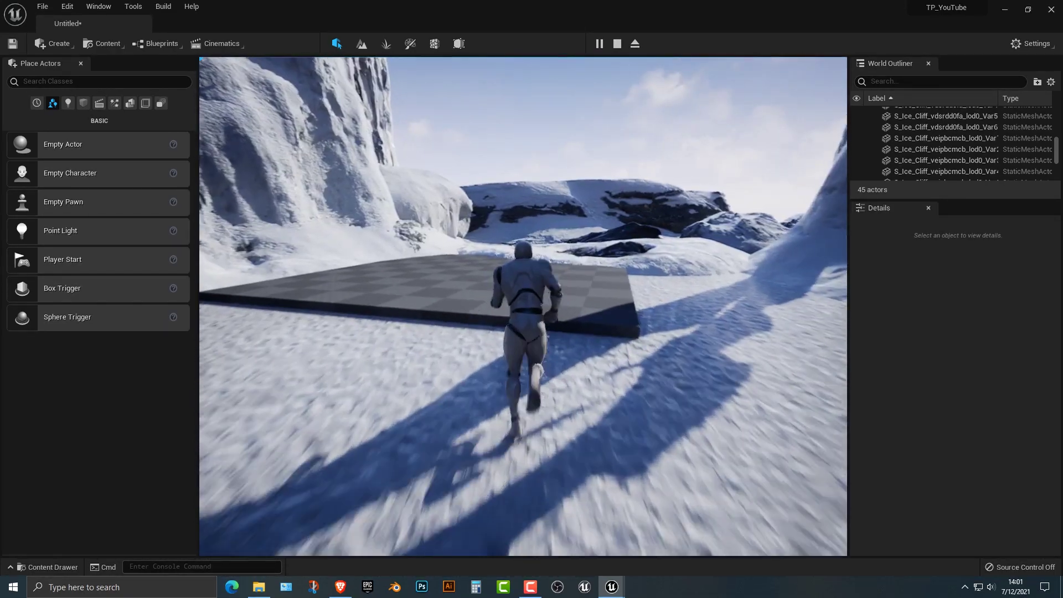
key(Escape)
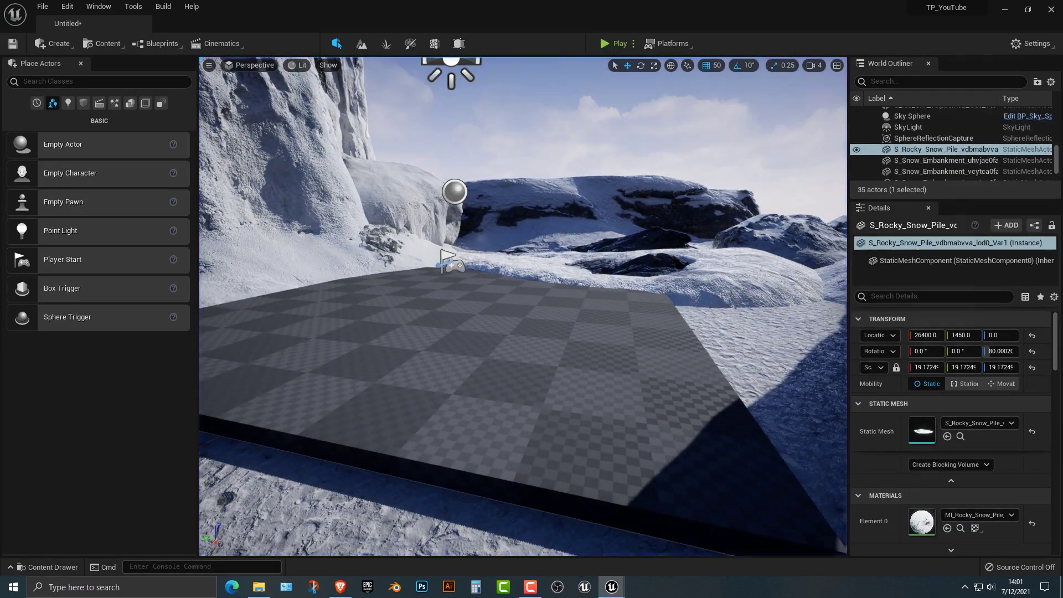
Assign the M_Metal_Copper material to the floor and play the level to check its look.
click(980, 515)
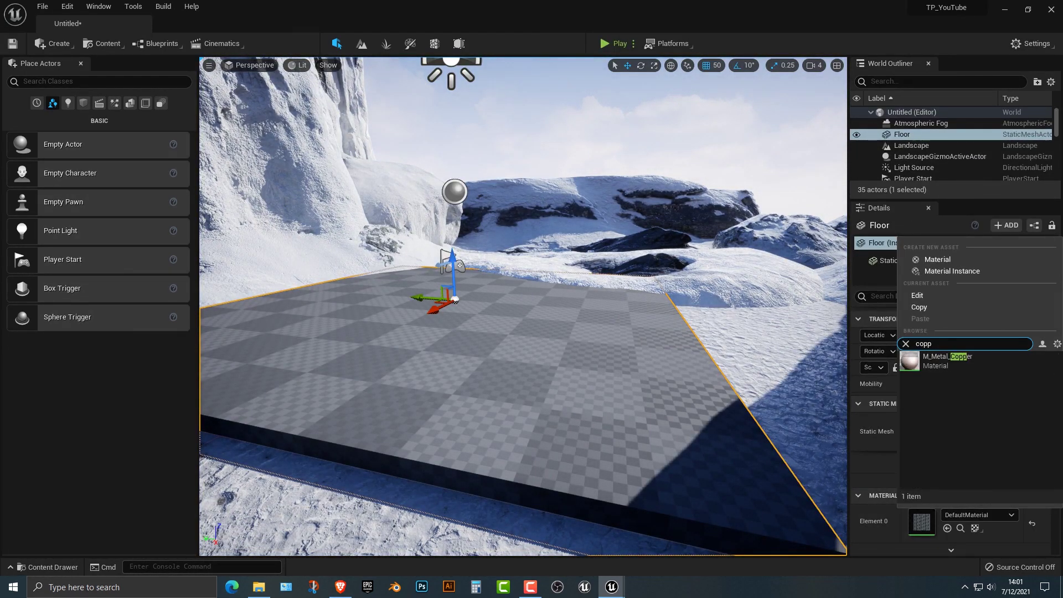
click(947, 360)
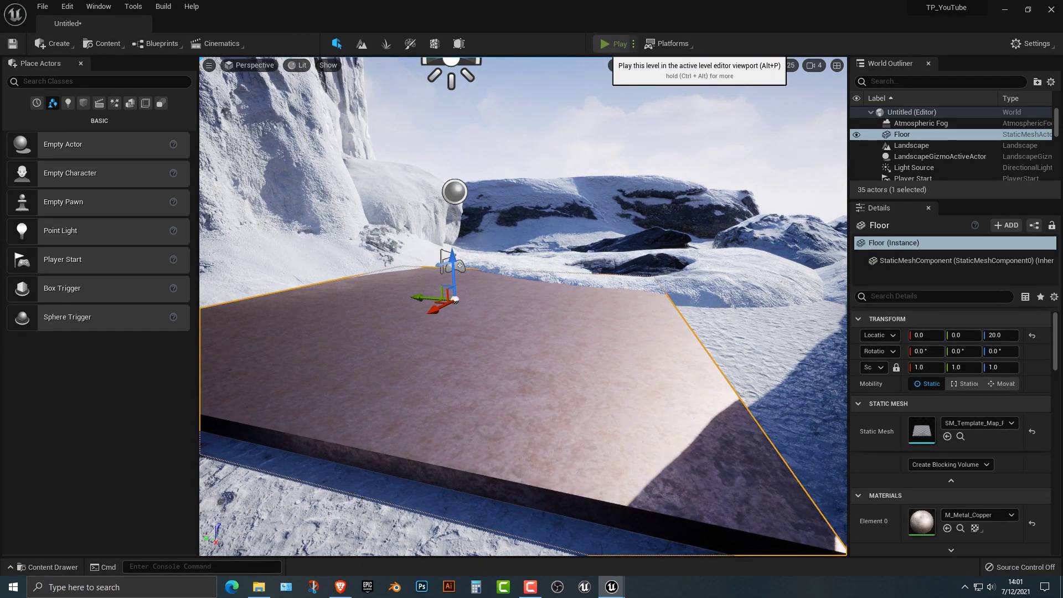
click(612, 44)
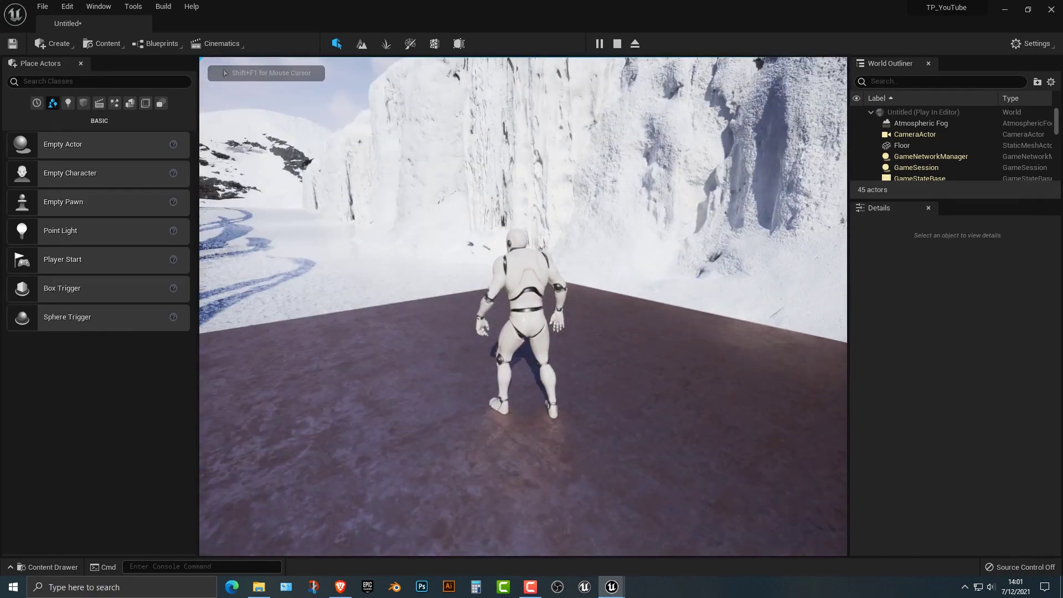
key(Escape)
right_drag(524, 306, 445, 342)
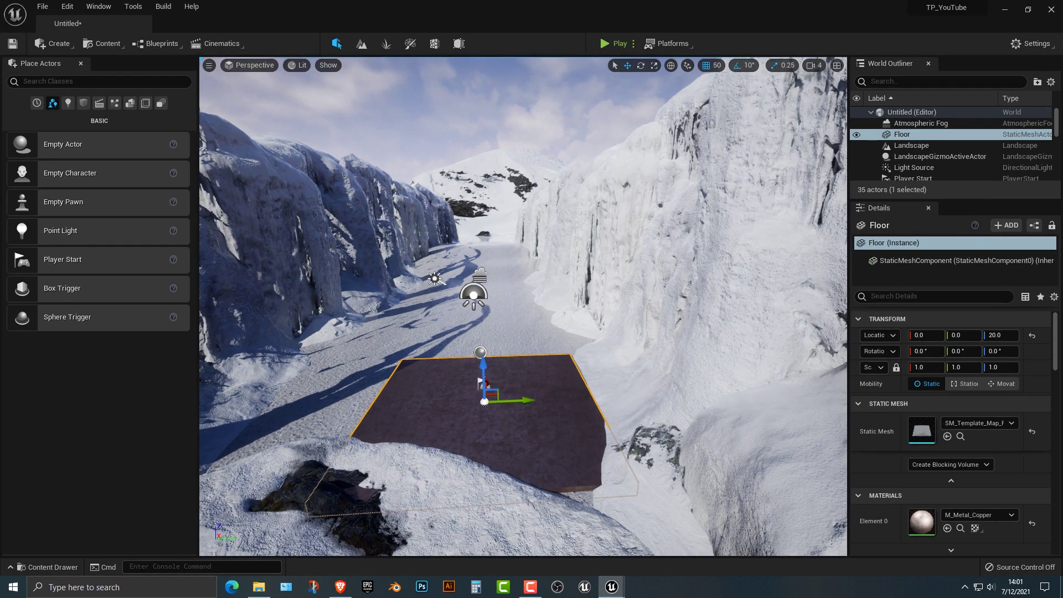